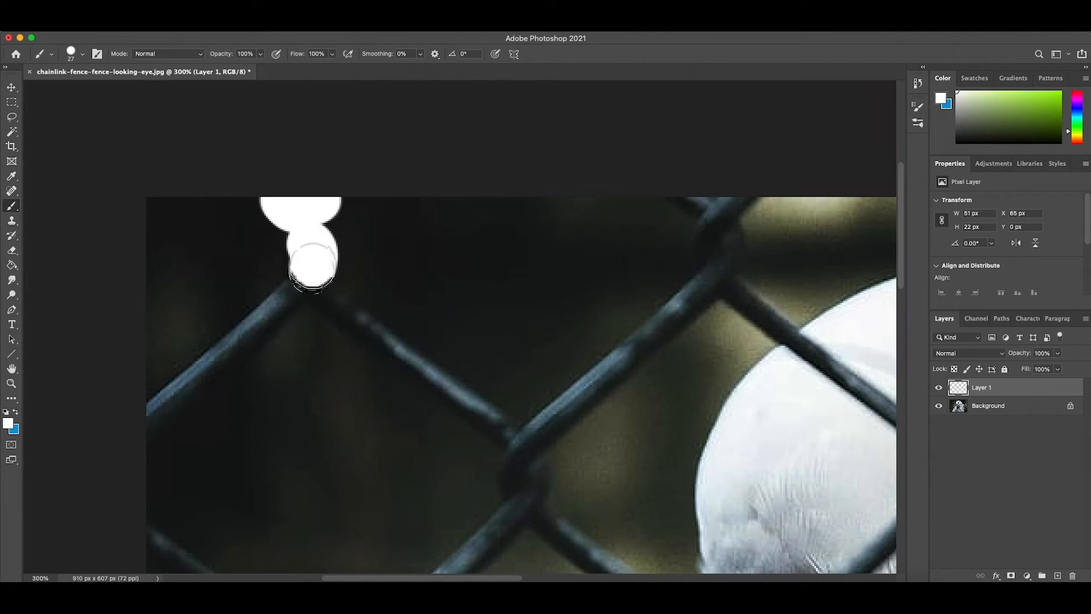
- Paint the fence's top zigzag row white on Layer 1, from the left image edge to the wire crossing the bird's head
left_click(154, 417, "shift")
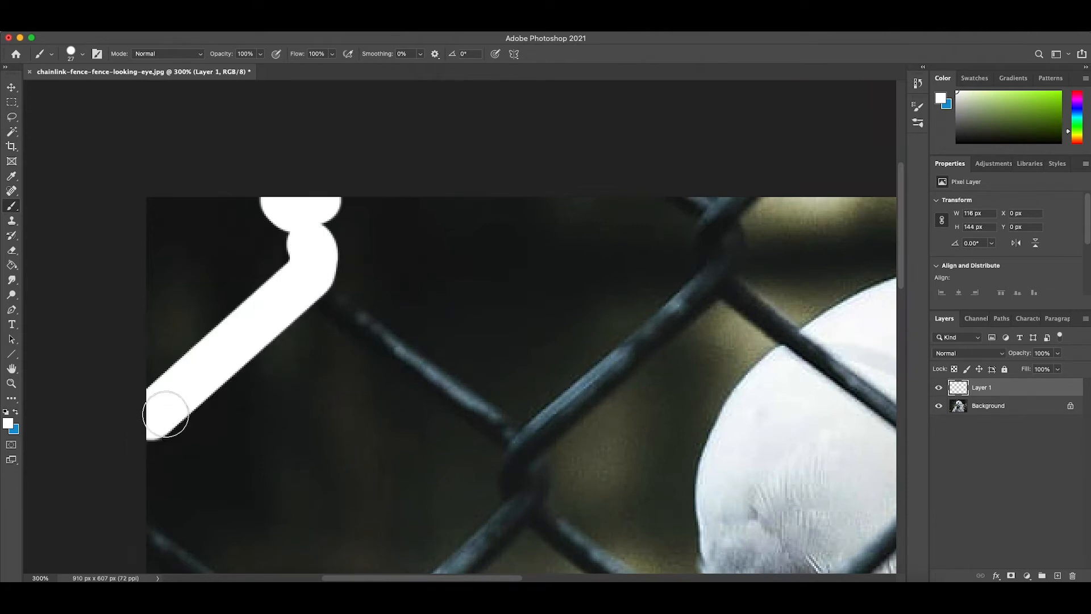
left_click(322, 297)
left_click(507, 433, "shift")
mouse_move(506, 433)
left_mouse_down()
mouse_move(513, 473)
mouse_move(532, 484)
mouse_move(530, 435)
left_mouse_up()
left_click(719, 272, "shift")
mouse_move(713, 268)
left_mouse_down()
mouse_move(723, 217)
mouse_move(698, 201)
left_mouse_up()
scroll(684, 258, "right", 3)
scroll(756, 435, "right", 3)
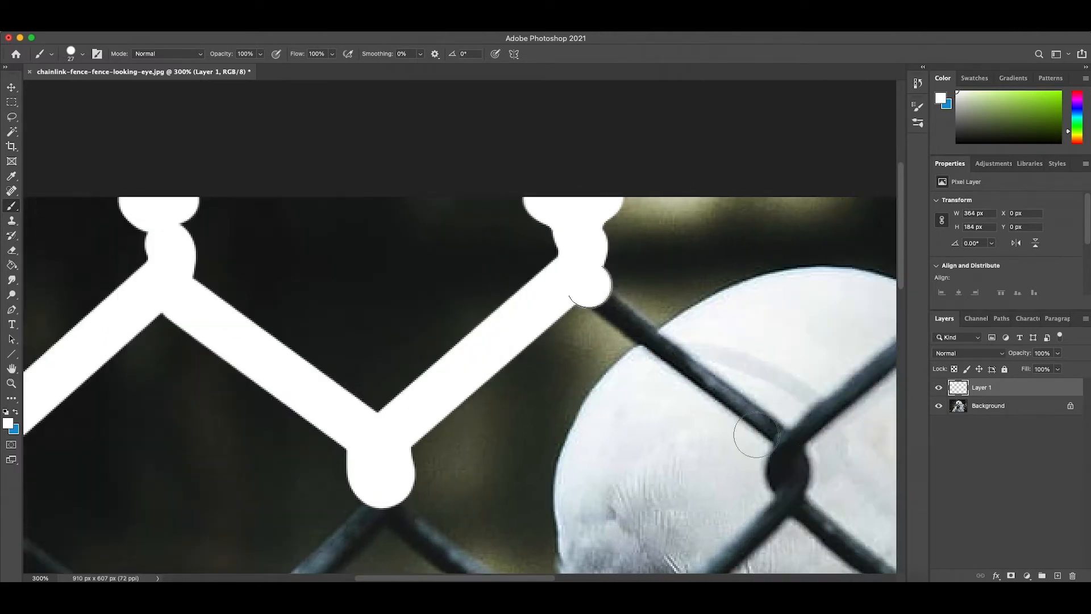
left_click(780, 437, "shift")
- Paint white over the second diamond row's wires and joint at the left image edge, including the wire running down to that edge
scroll(385, 465, "left", 4)
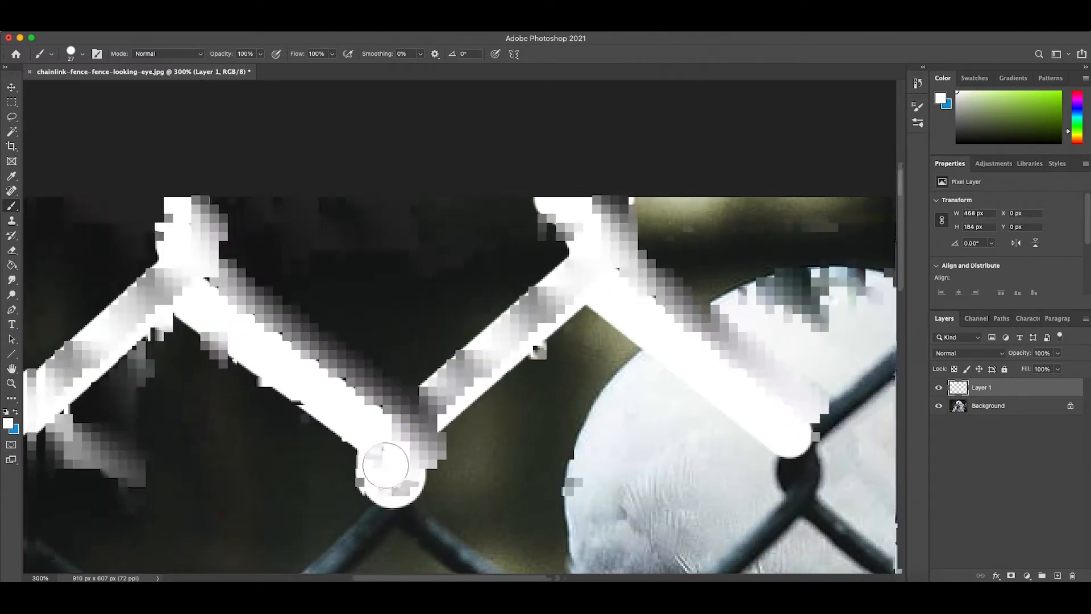
scroll(386, 465, "down", 2)
scroll(385, 465, "down", 3)
scroll(386, 465, "left", 2)
left_click(506, 369)
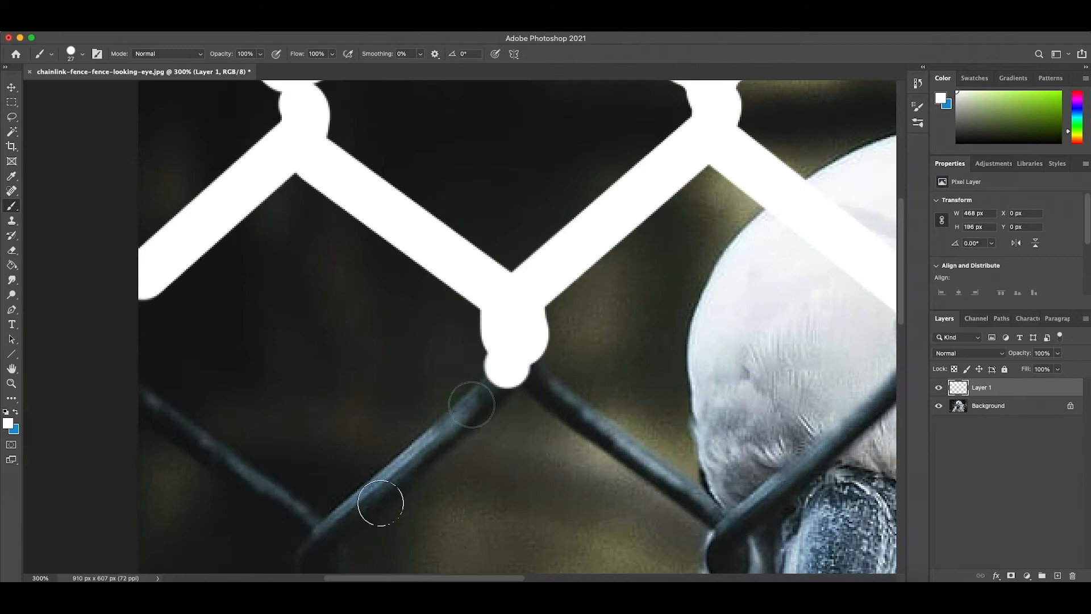
left_click(310, 525, "shift")
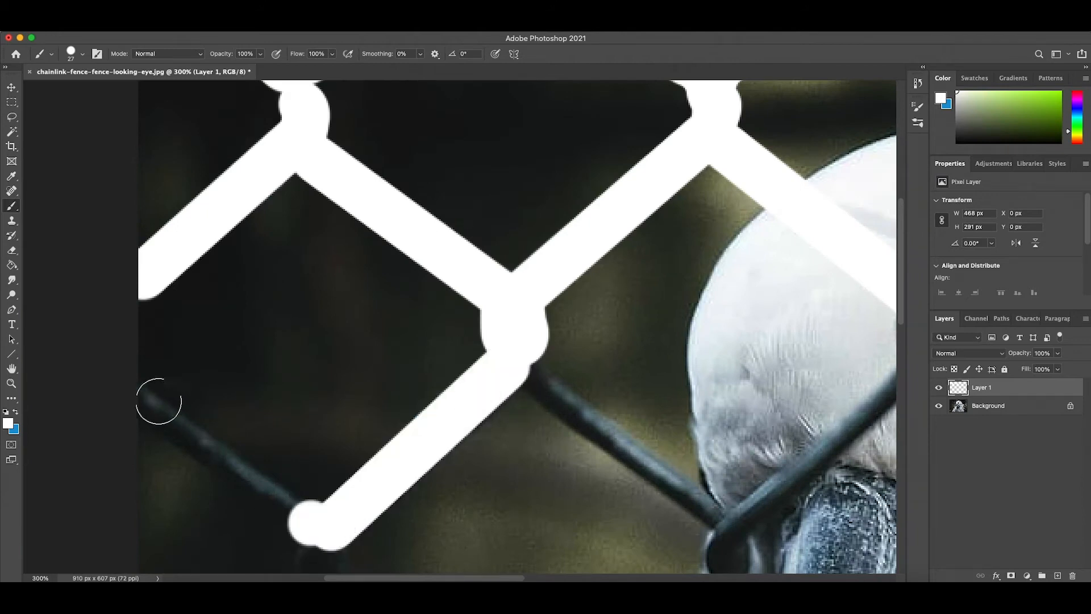
left_click(139, 397, "shift")
scroll(137, 401, "down", 4)
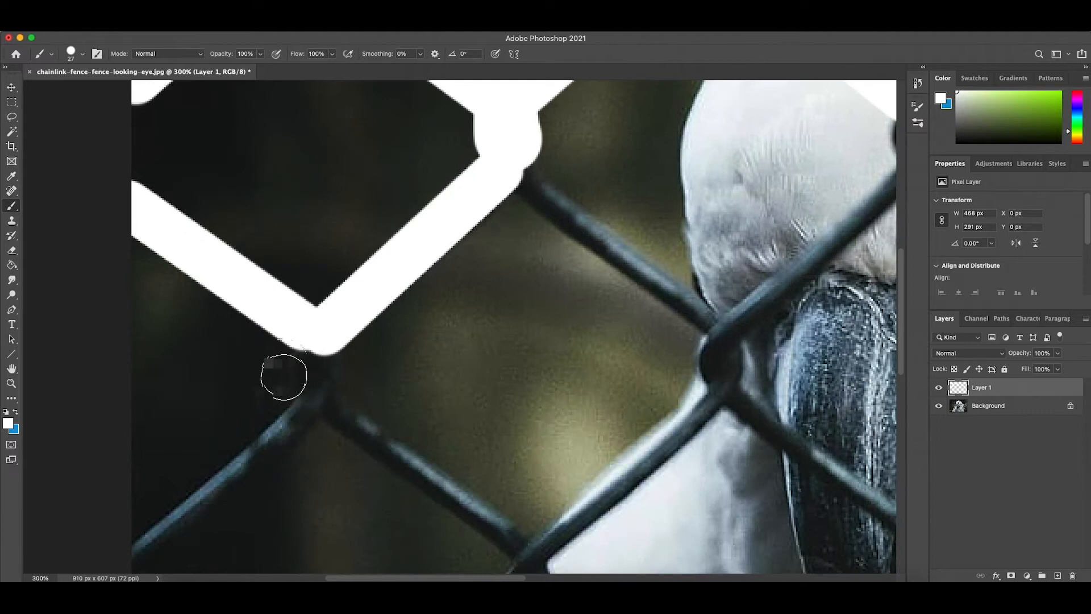
mouse_move(286, 376)
left_mouse_down()
mouse_move(305, 373)
mouse_move(309, 410)
left_mouse_up()
left_click(149, 546, "shift")
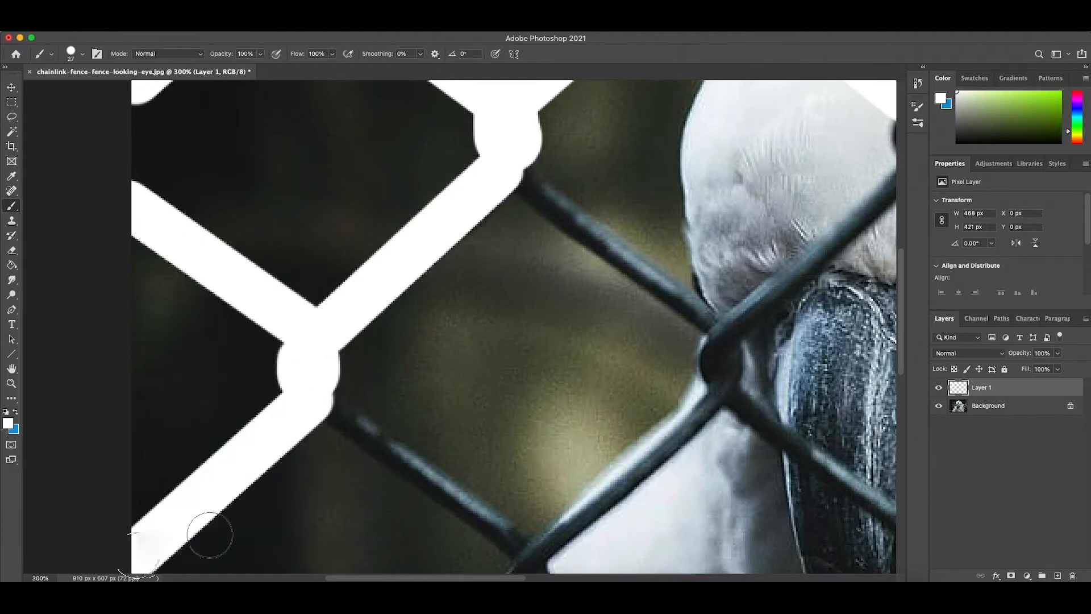
- Cover the wire descending to the joint at the bird's shoulder, that joint, and the wire rising toward the beak with white strokes
scroll(268, 511, "down", 1)
left_click_drag(330, 358, 329, 372)
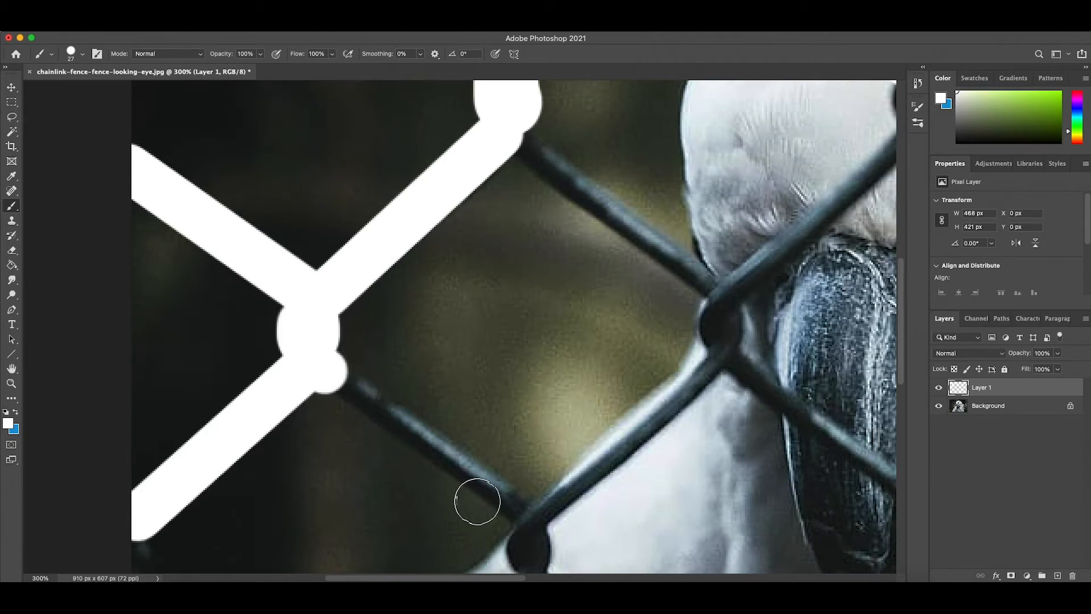
left_click(514, 505, "shift")
scroll(520, 506, "down", 3)
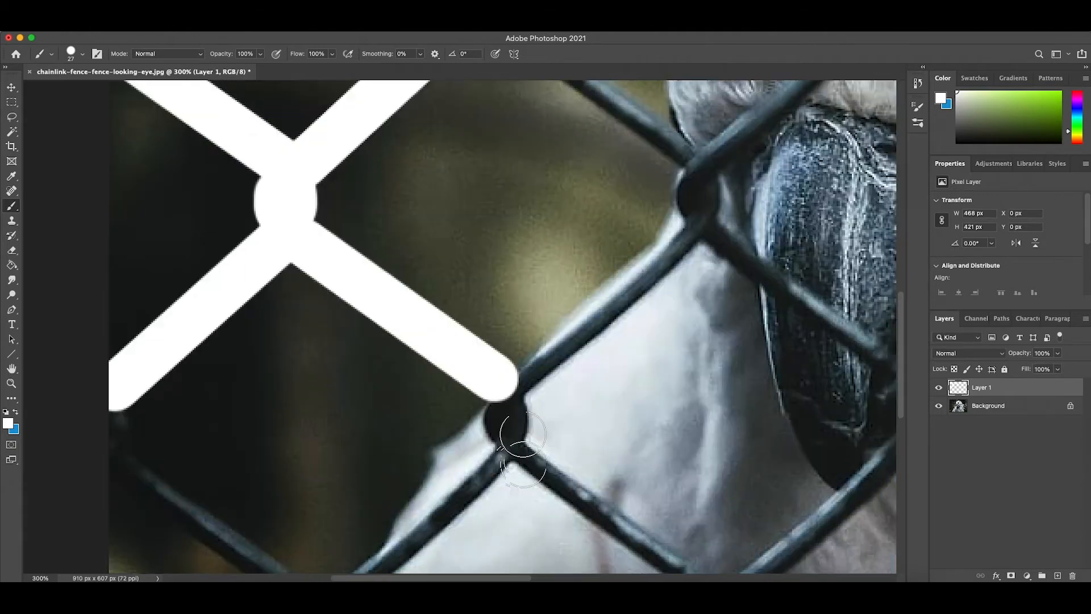
left_click_drag(510, 423, 500, 427)
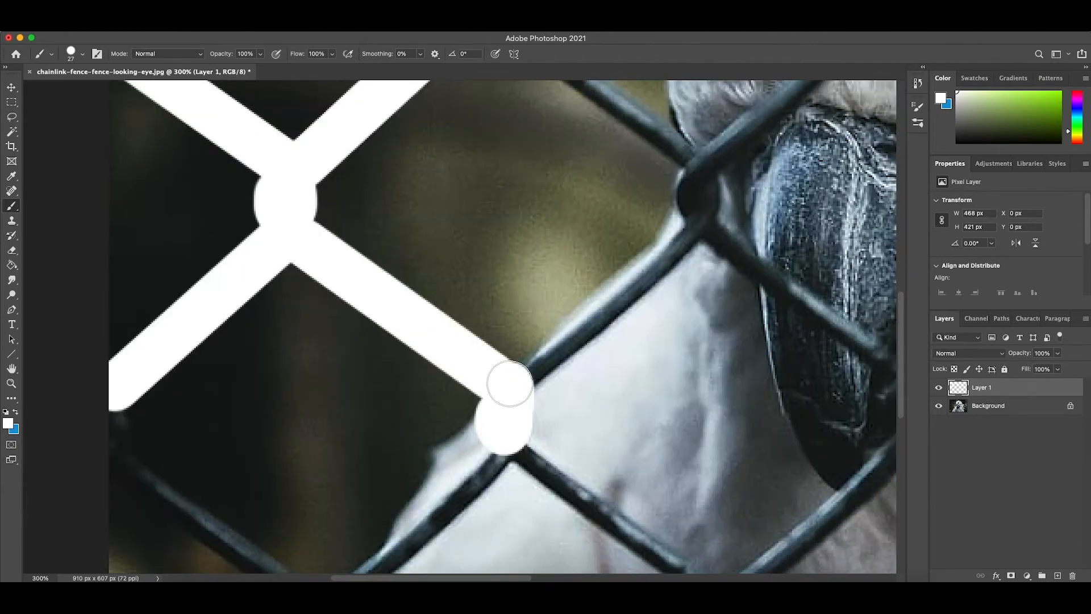
left_click(685, 225, "shift")
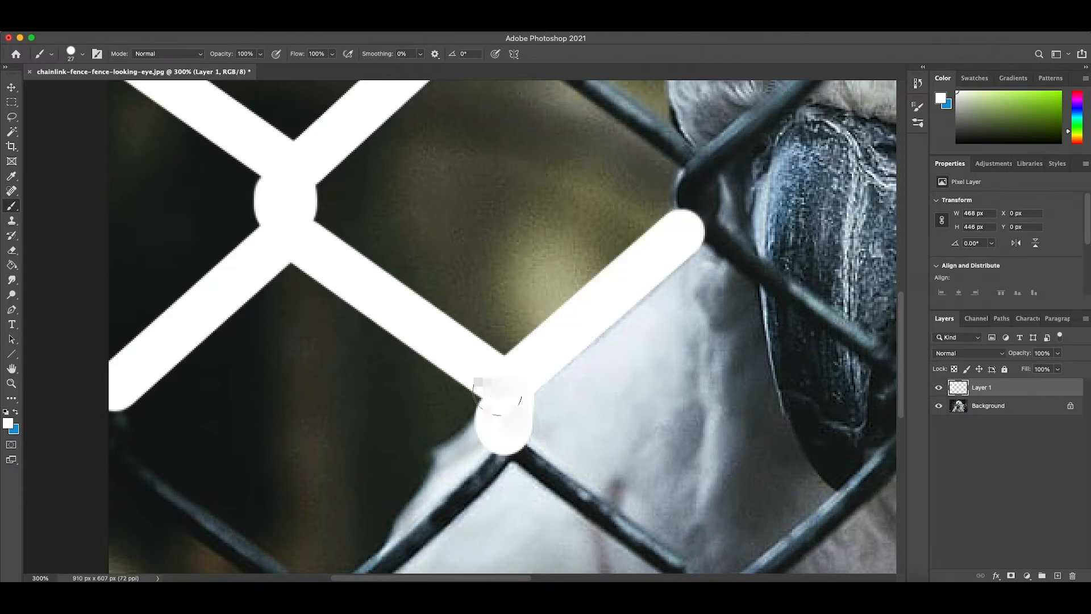
- Paint white over the wire descending from the shoulder joint and the wire continuing up to the left image edge
scroll(506, 425, "down", 2)
scroll(504, 409, "down", 2)
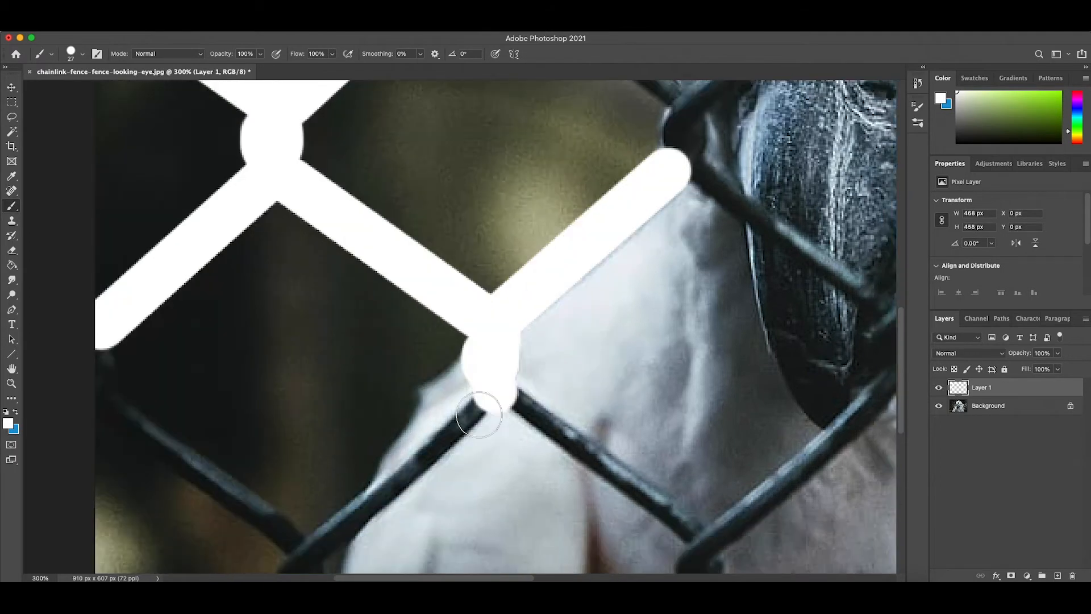
scroll(500, 398, "down", 3)
left_click(310, 454, "shift")
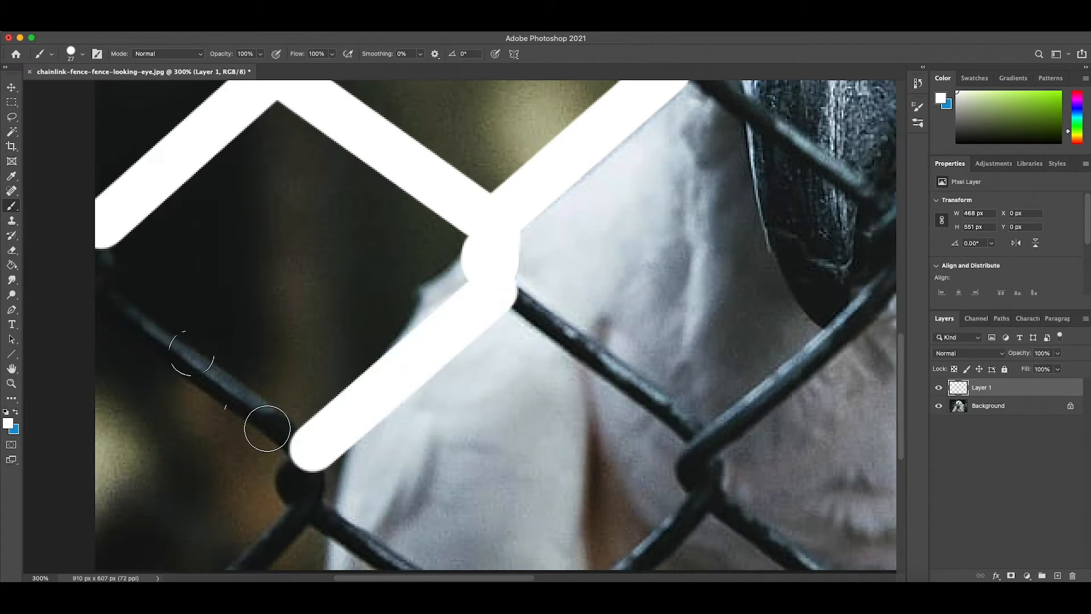
scroll(94, 284, "down", 1)
left_click(92, 282, "shift")
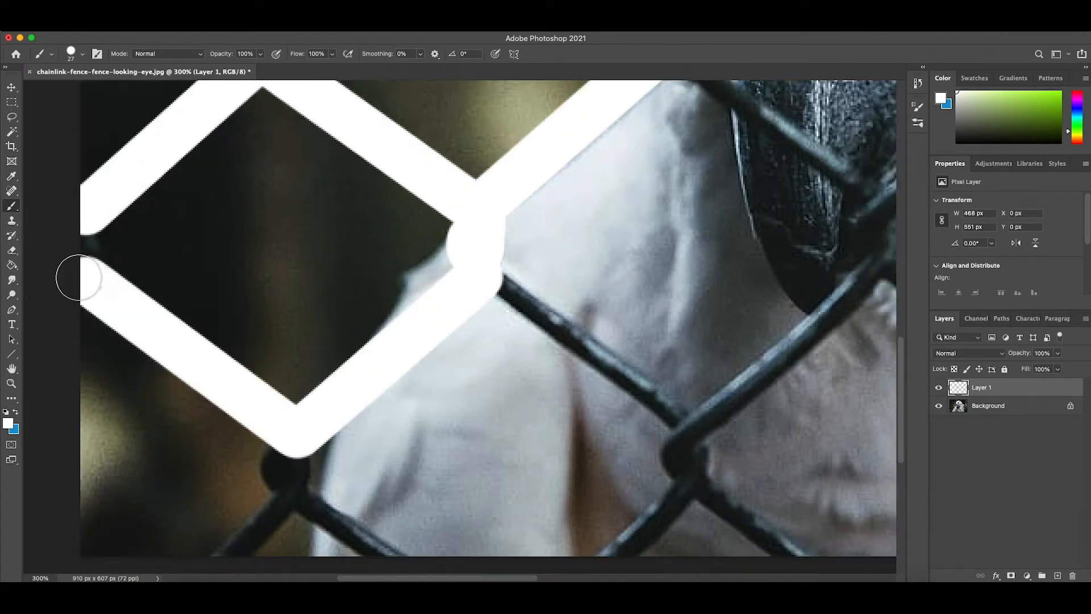
- Paint the lower-left joint and the short wires reaching the bottom image edge white, including the pair below the chest joint
scroll(142, 369, "down", 3)
mouse_move(275, 358)
left_mouse_down()
mouse_move(277, 386)
mouse_move(291, 371)
left_mouse_up()
left_click(223, 464, "shift")
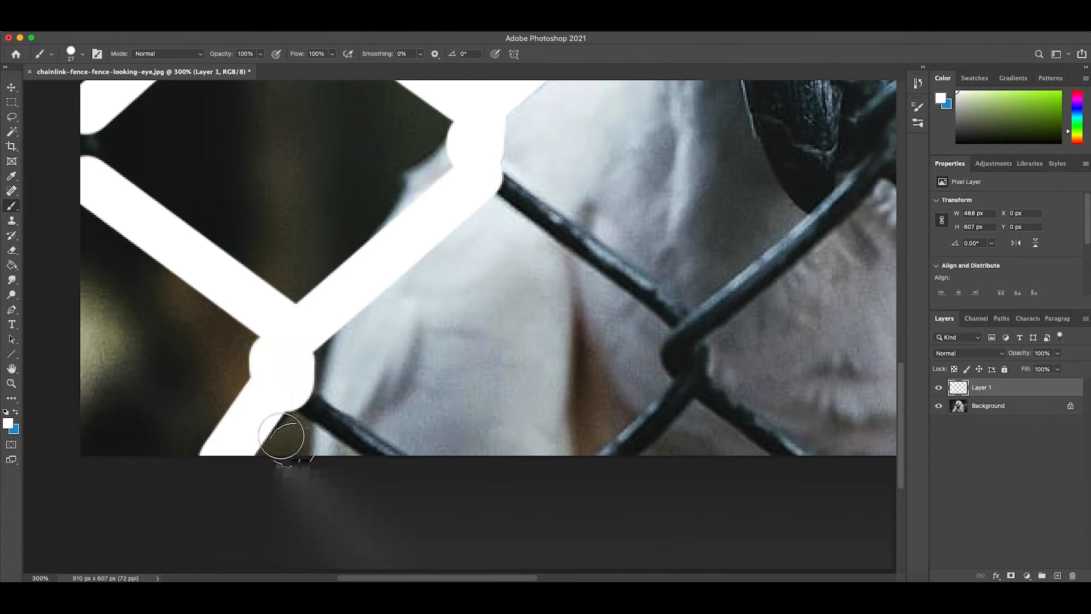
mouse_move(269, 401)
left_mouse_down()
mouse_move(246, 426)
mouse_move(287, 384)
mouse_move(318, 441)
mouse_move(402, 465)
left_mouse_up()
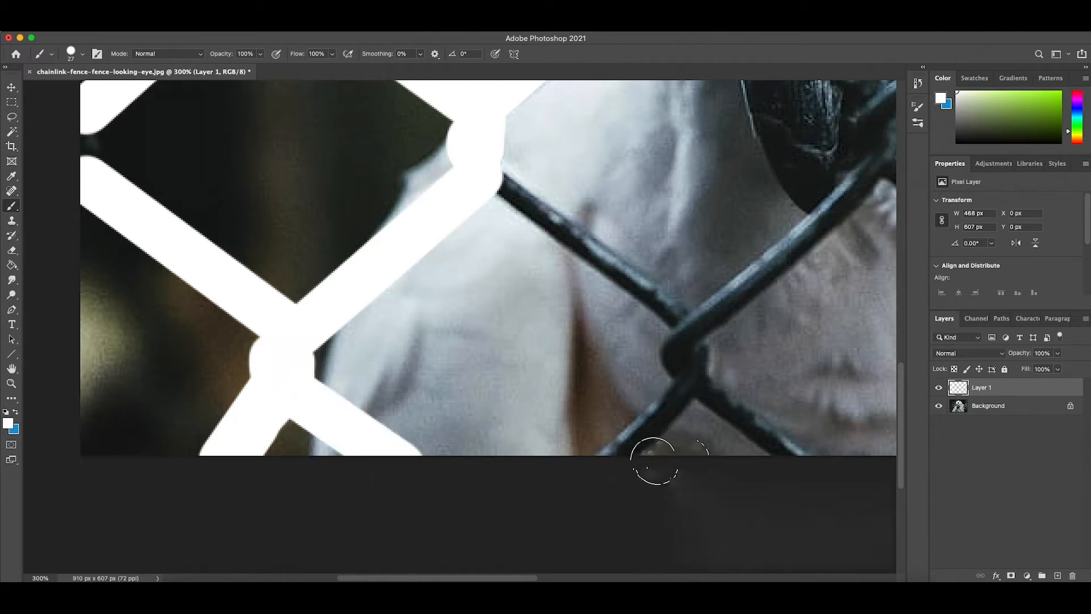
left_click_drag(611, 459, 689, 378)
left_click(798, 461, "shift")
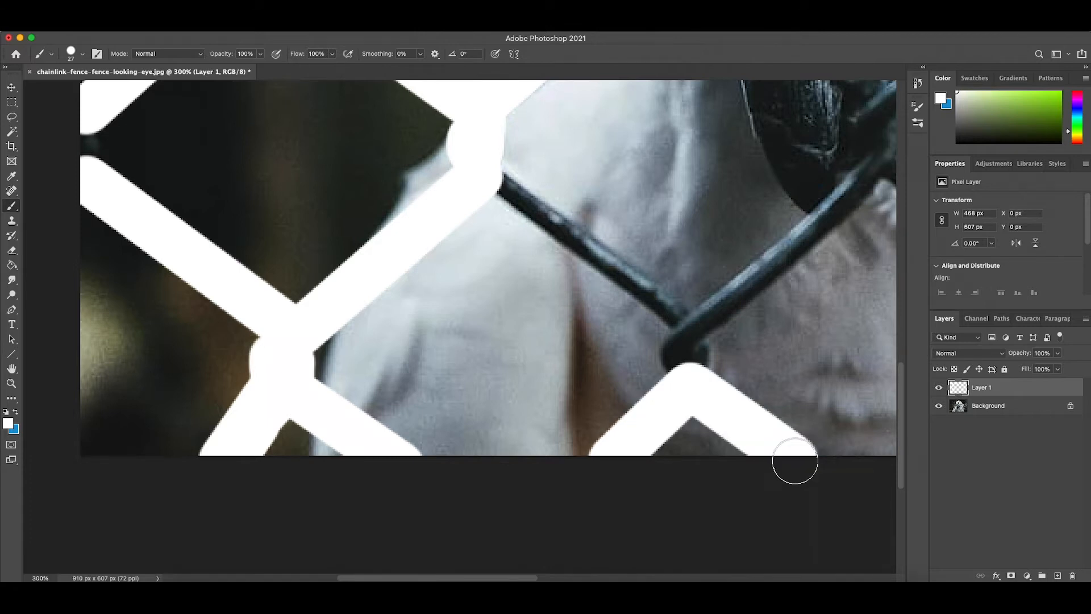
- Cover the chest joint, the wires up to the shoulder and under the beak, and the next joint's bottom wires with white
scroll(710, 448, "up", 3)
left_click_drag(672, 446, 687, 414)
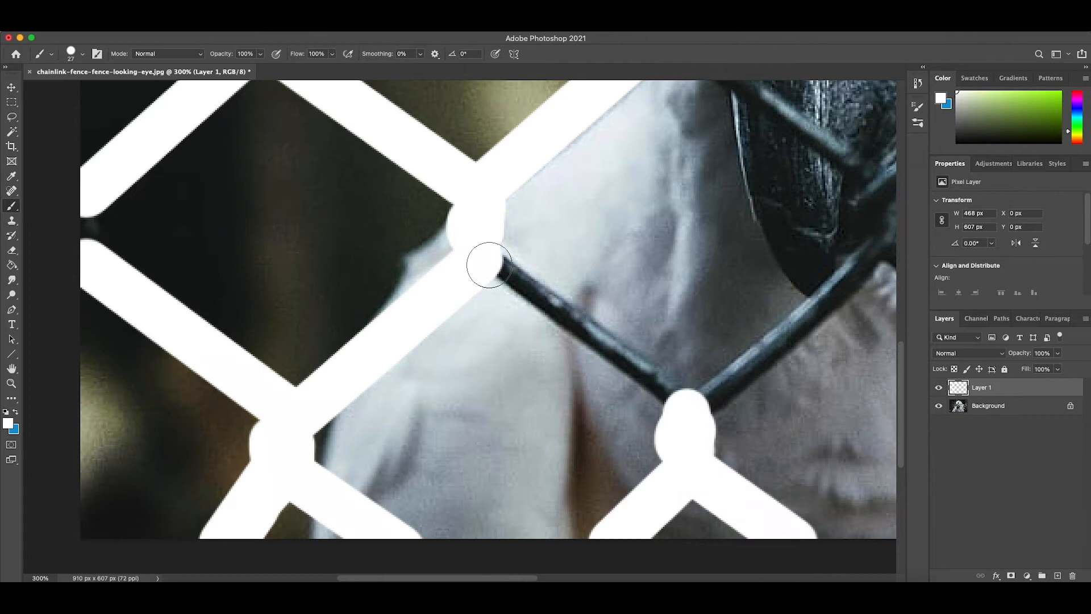
left_click(487, 273, "shift")
scroll(487, 275, "right", 4)
left_click(759, 291, "shift")
scroll(759, 290, "right", 8)
left_click(690, 337, "shift")
left_click_drag(693, 377, 680, 375)
left_click(597, 481, "shift")
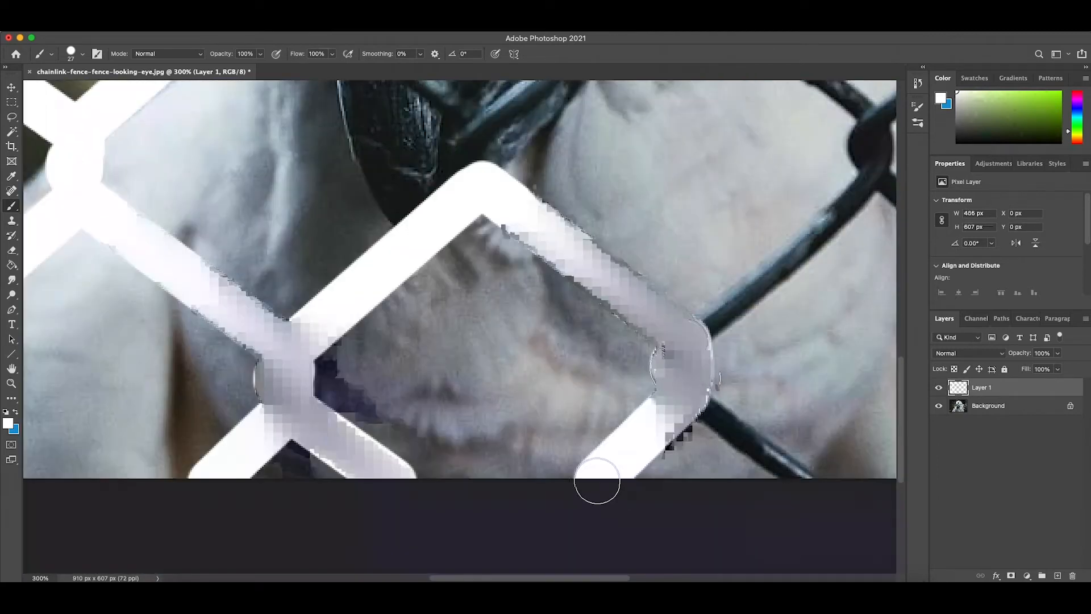
left_click(803, 469, "shift")
- Paint the fence wires across the photo's lower-right area white, out to the right image edge, and the joint beside the bird's body
scroll(803, 469, "right", 6)
left_click(665, 239, "shift")
left_click(864, 400, "shift")
scroll(863, 400, "right", 6)
left_click(795, 381, "shift")
scroll(638, 361, "up", 9)
left_click_drag(472, 446, 483, 411)
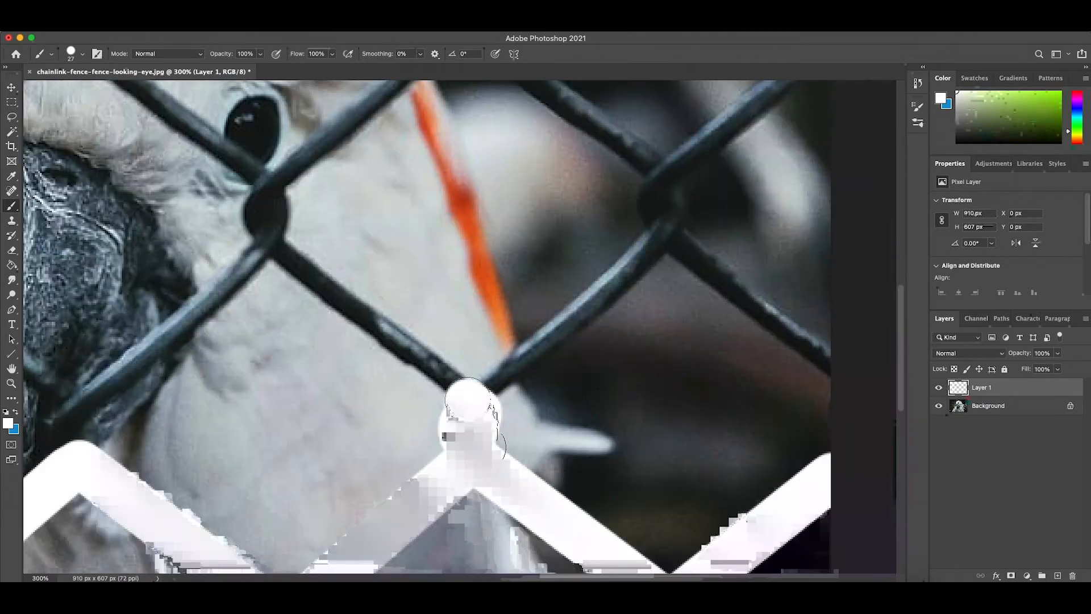
- Paint white over the wires and joints behind the bird's orange crest feathers and around its eye, out to the right image edge
left_click(664, 234, "shift")
scroll(663, 235, "up", 5)
left_click(832, 182, "shift")
scroll(832, 183, "up", 4)
left_click(509, 189, "shift")
scroll(509, 181, "down", 5)
left_click(312, 347, "shift")
left_click(524, 517, "shift")
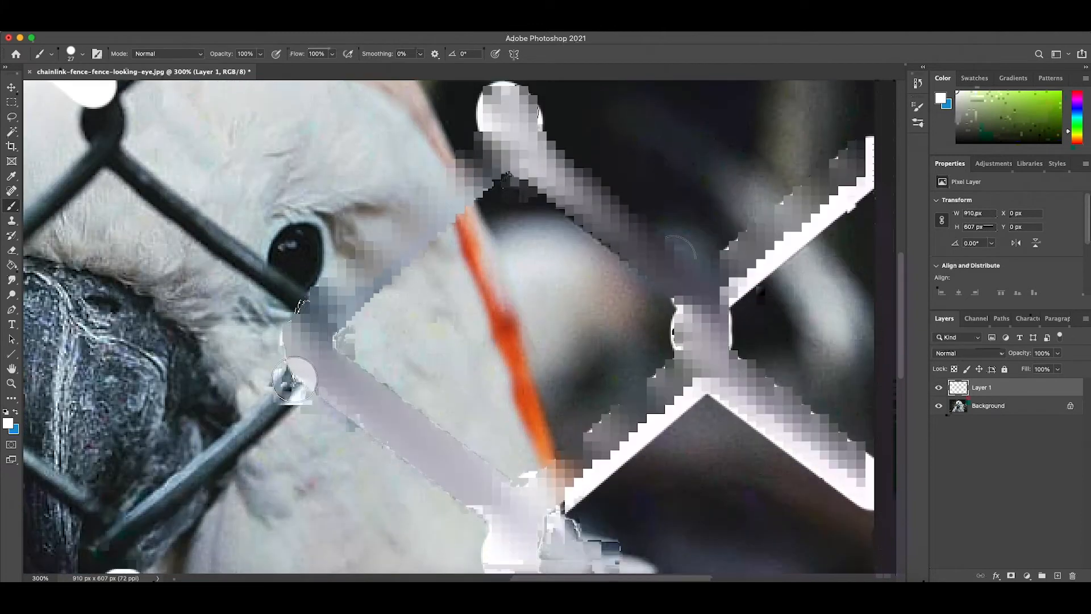
- Cover the fence wires crossing the bird's beak, the joint beside the beak, and the wires over its forehead and eye with white
scroll(523, 517, "down", 5)
left_click(364, 478, "shift")
left_click(152, 272, "shift")
scroll(153, 272, "up", 8)
left_click_drag(307, 488, 311, 443)
left_click(504, 280, "shift")
left_click(752, 473, "shift")
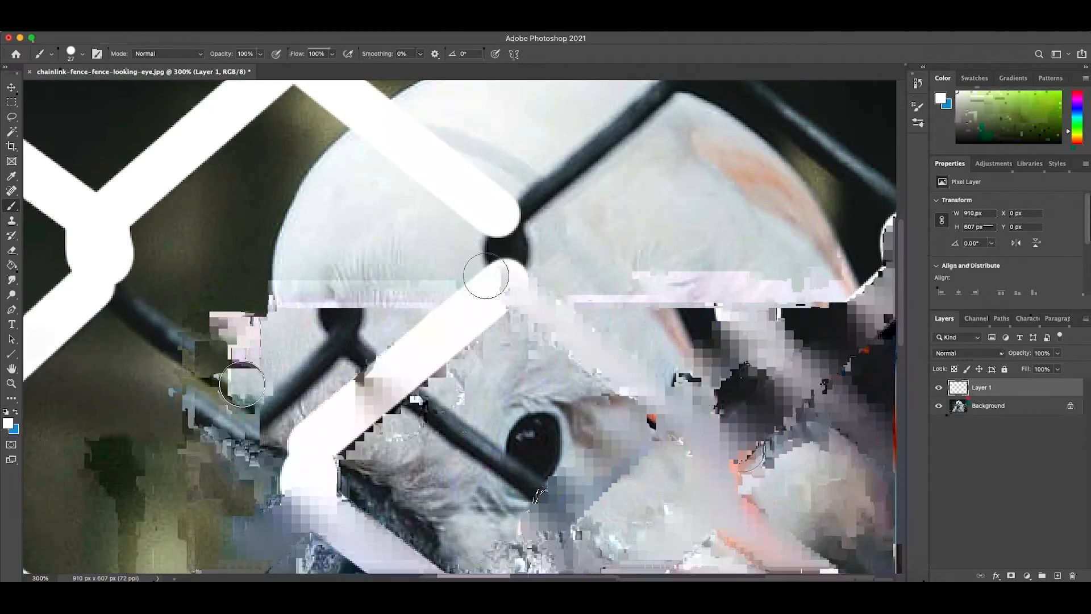
- Paint the remaining forehead joint and the upper fence wires white, completing coverage across the top right of the photo
left_click_drag(492, 253, 518, 250)
scroll(518, 250, "up", 6)
left_click(727, 226, "shift")
left_click_drag(728, 226, 724, 177)
scroll(725, 188, "right", 8)
left_click(818, 403, "shift")
left_click(656, 233, "shift")
left_click(804, 361, "shift")
scroll(804, 361, "left", 8)
scroll(594, 284, "down", 8)
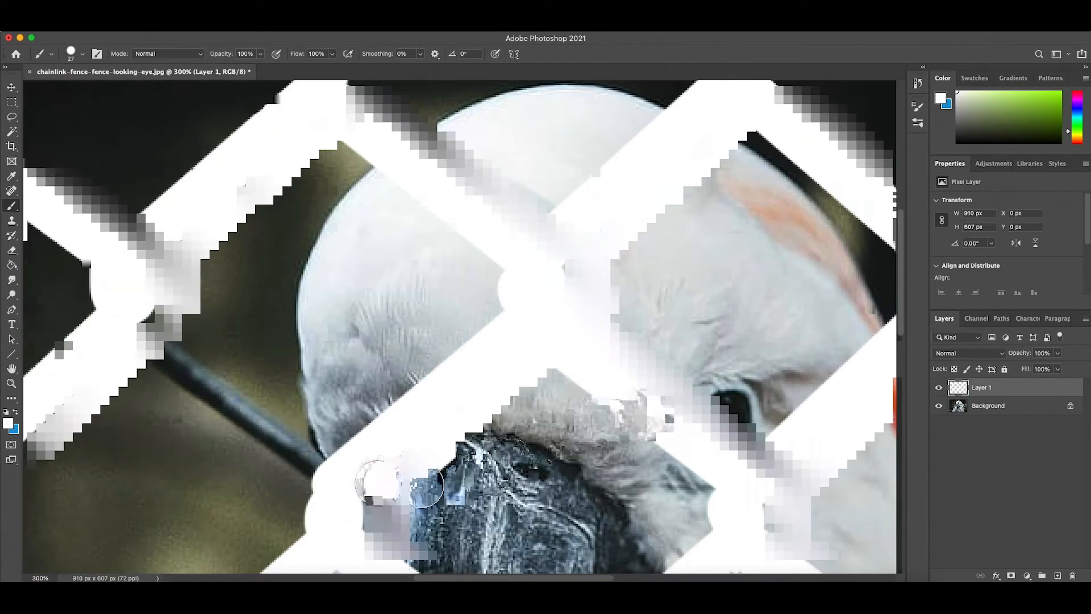
key("super+minus")
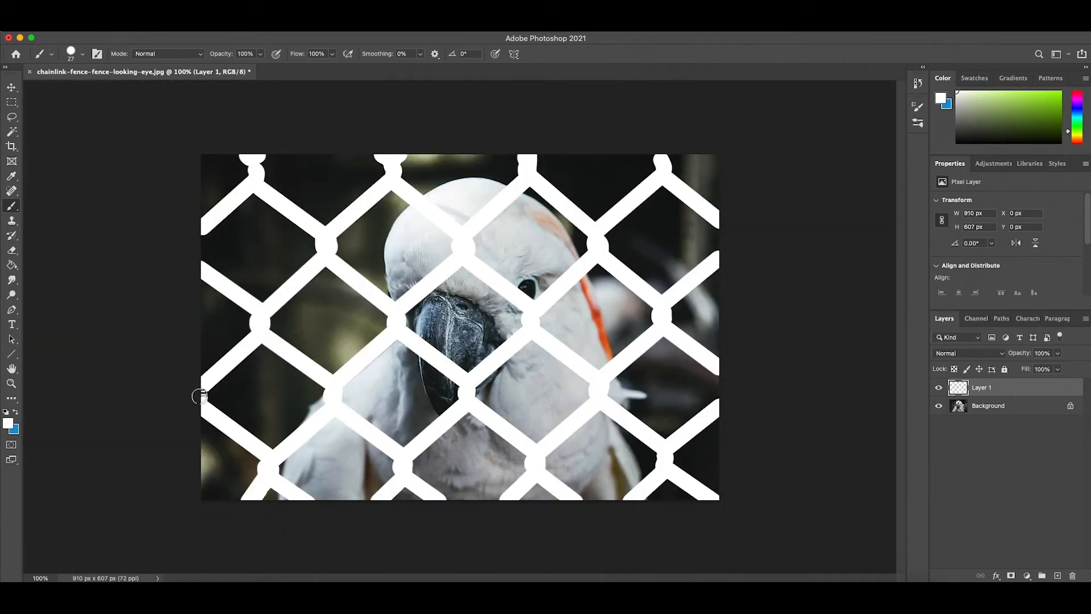
- Compare the painted fence with the original photo by toggling the visibility of Layer 1 and the Background
left_click(10, 89)
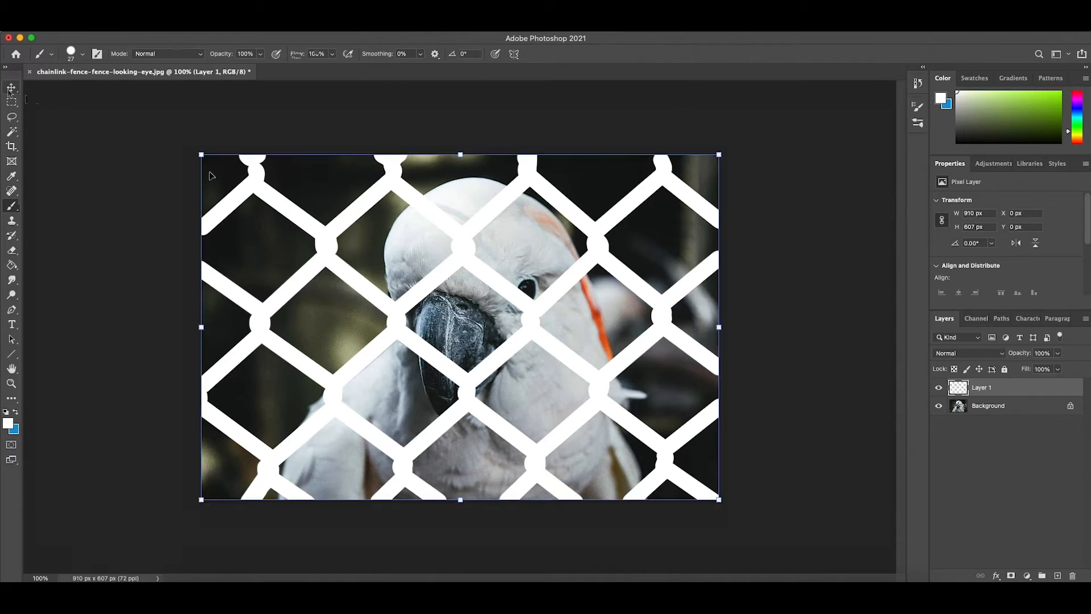
left_click(939, 389)
left_click(938, 389)
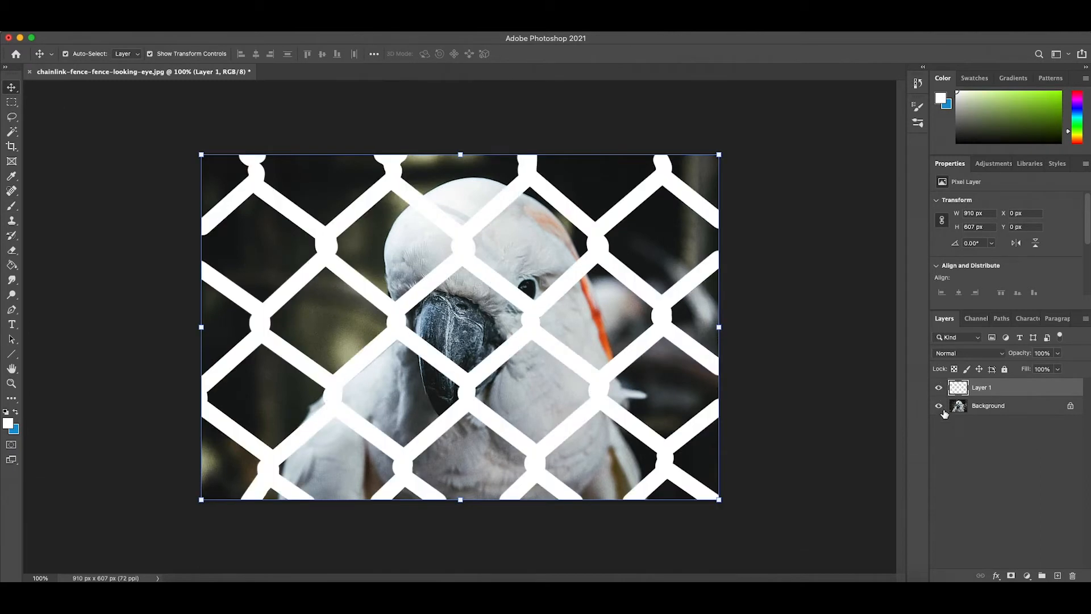
left_click(942, 410)
left_click(943, 410)
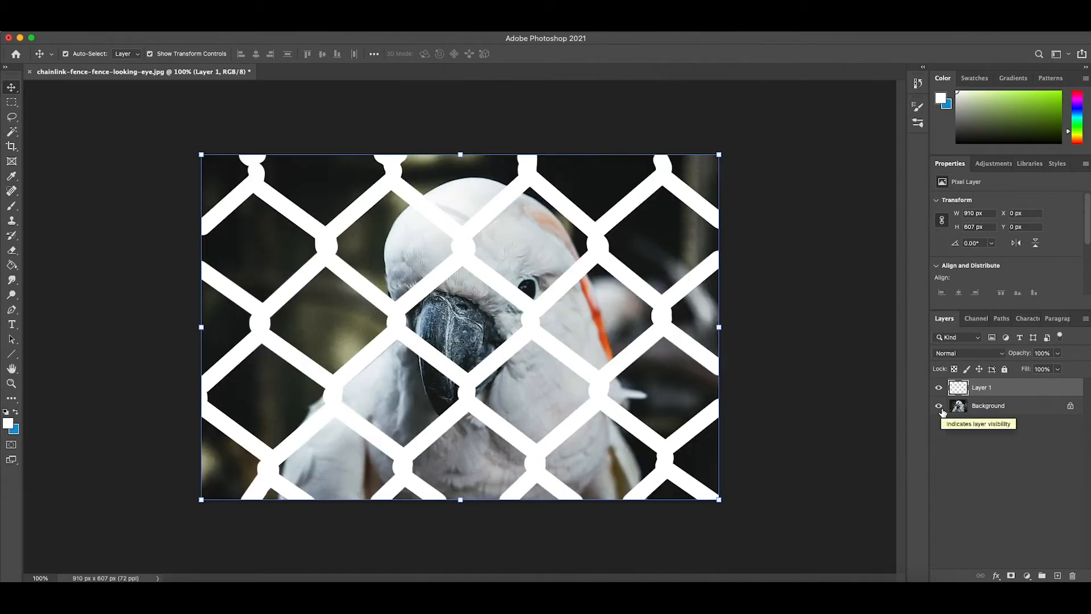
- With the Background hidden, select the white fence on Layer 1 using the Magic Wand, and switch visibility to the Background only
left_click(941, 410)
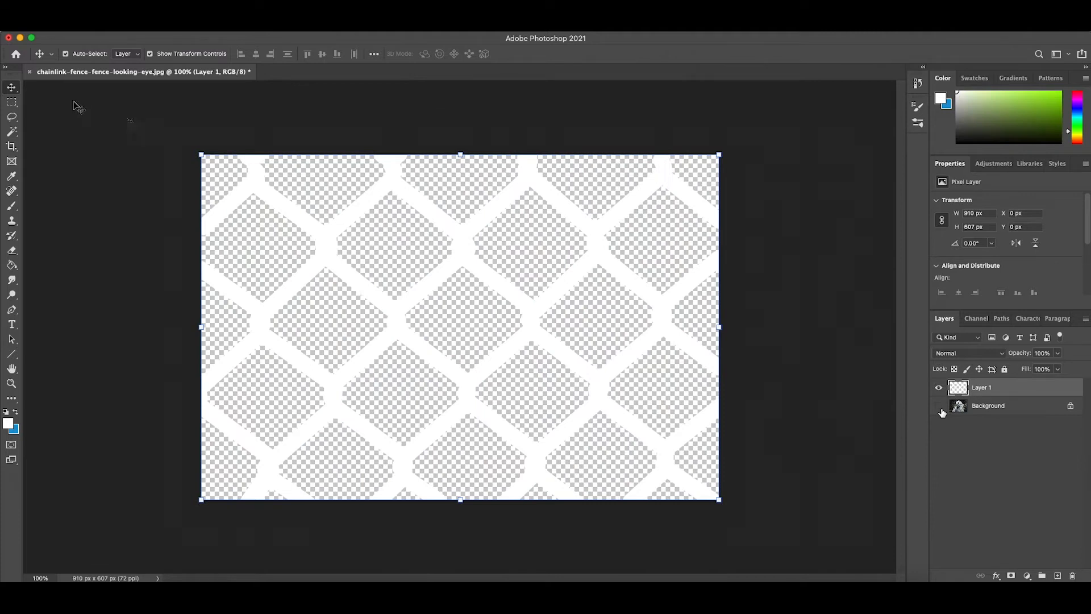
left_click(12, 131)
left_click(316, 234)
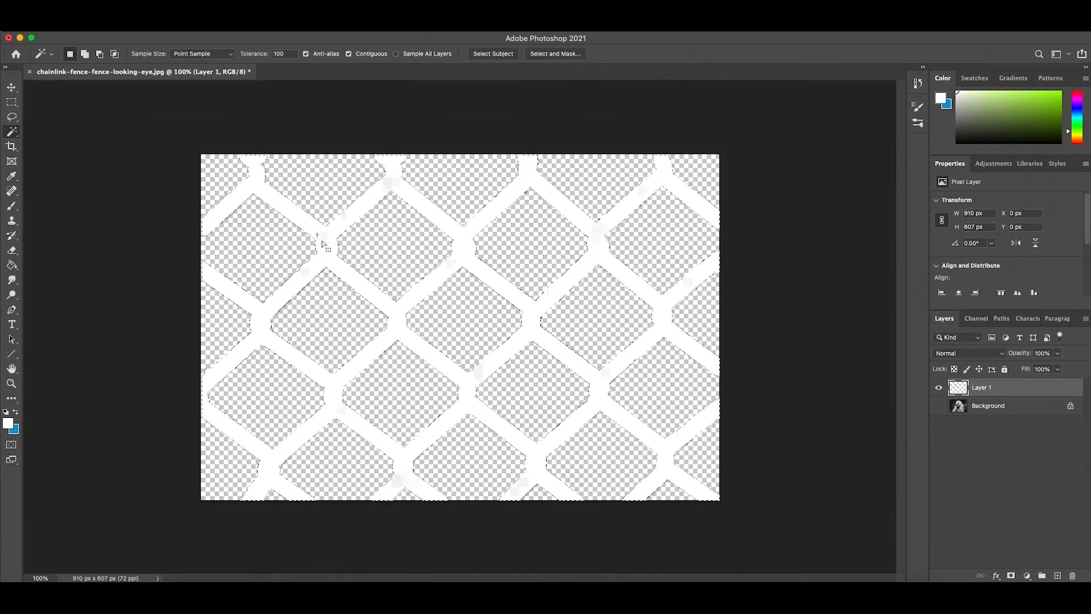
left_click(939, 405)
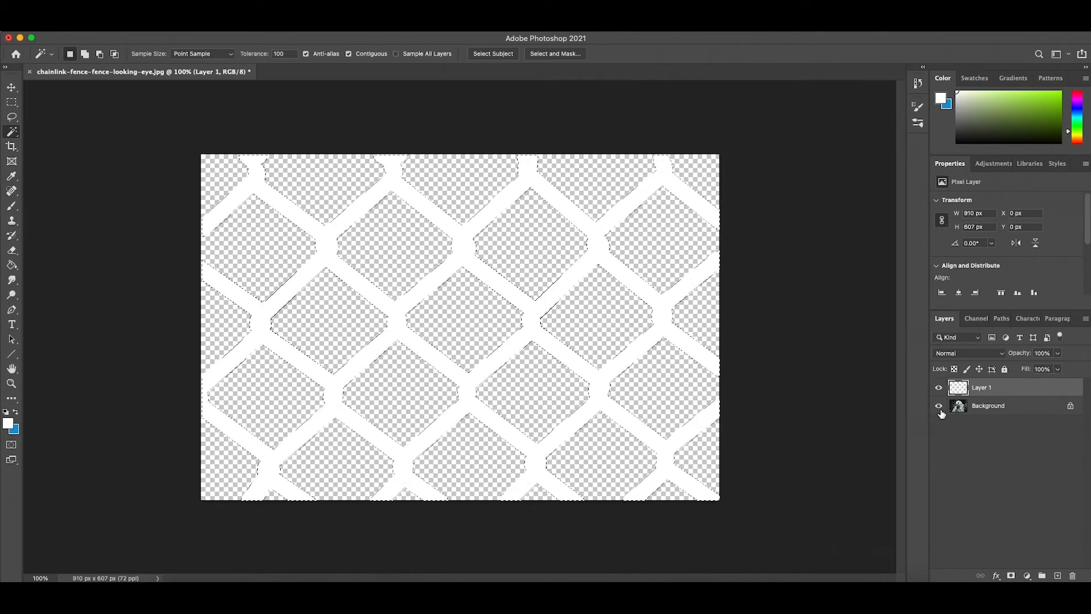
left_click(939, 388)
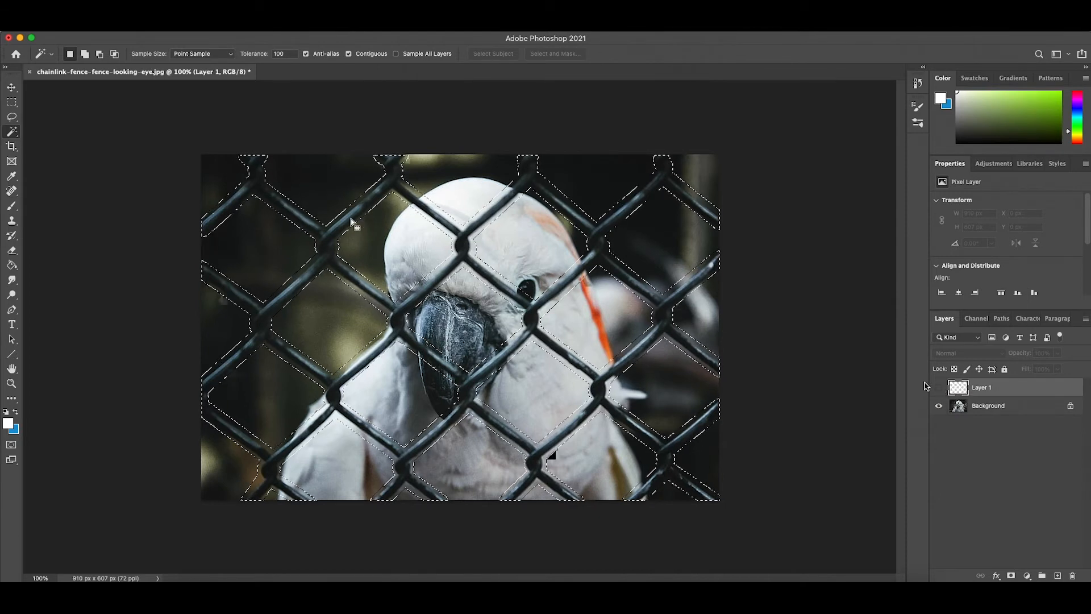
left_click(122, 32)
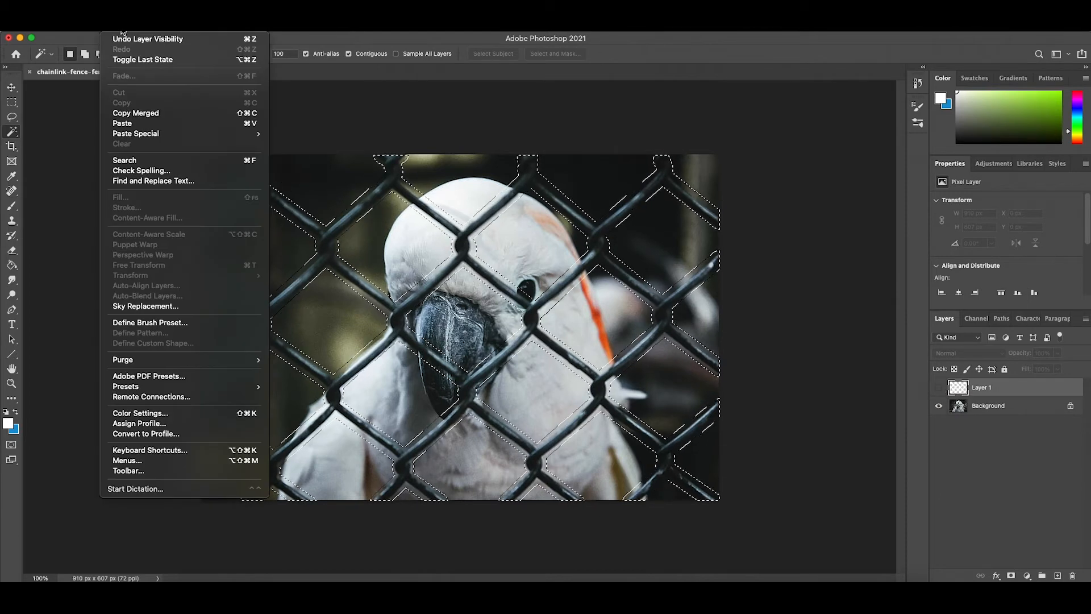
mouse_move(131, 32)
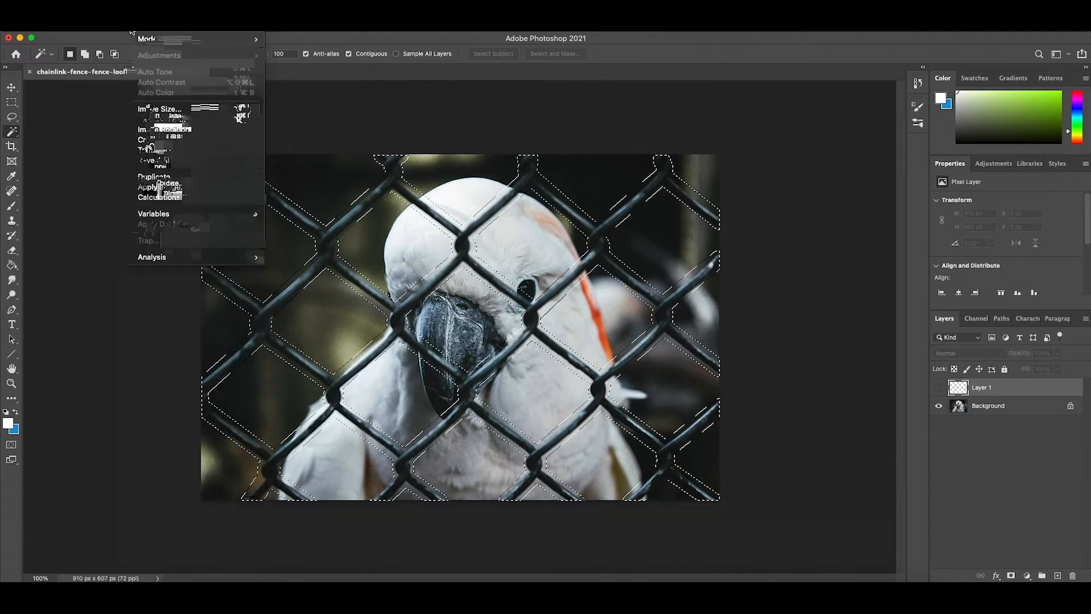
mouse_move(84, 32)
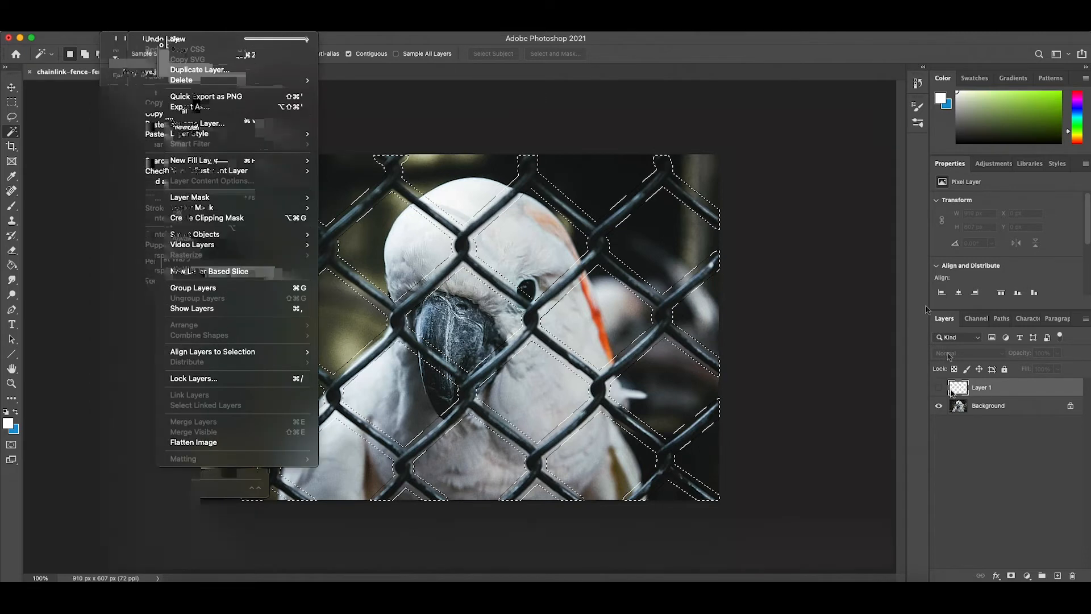
- Convert the locked Background into a regular layer named Layer 0, keeping the default options
double_click(977, 406)
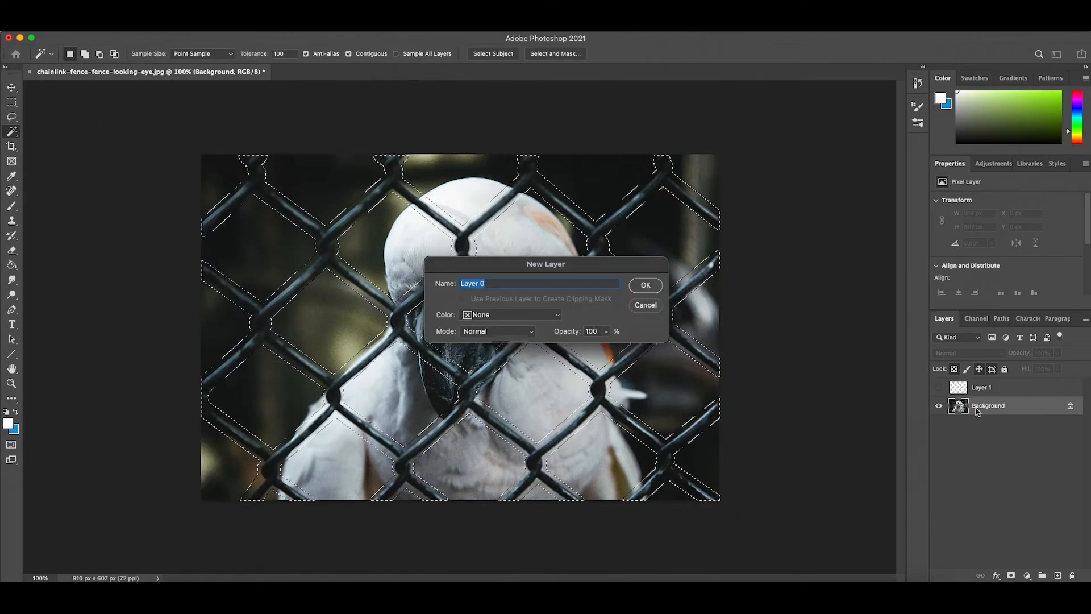
left_click(633, 285)
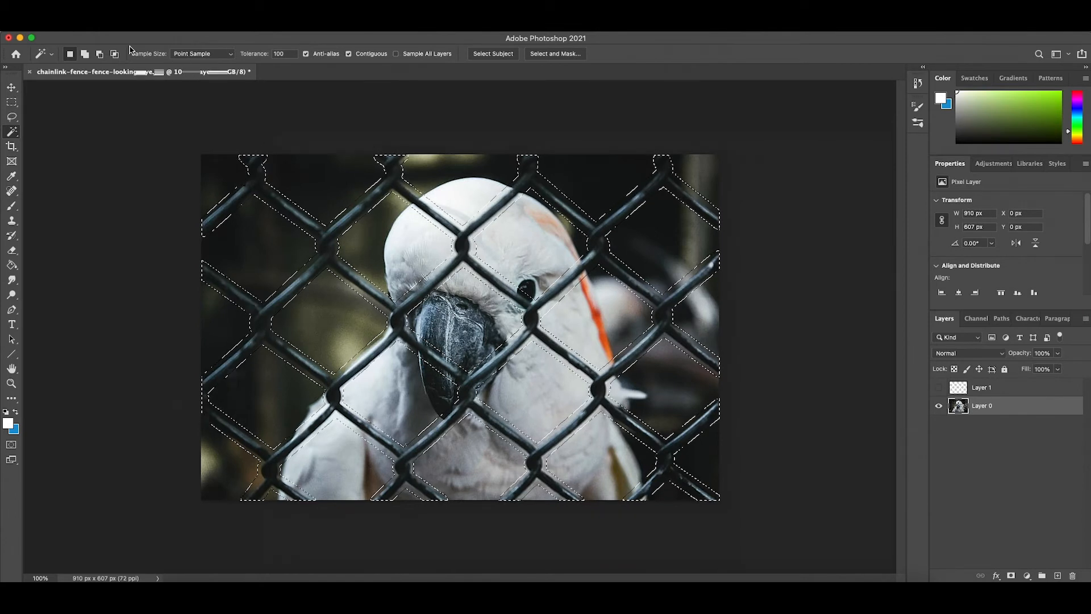
- Remove the selected fence from Layer 0 with Content-Aware Fill, outputting to a new layer, and clear the selection
left_click(116, 26)
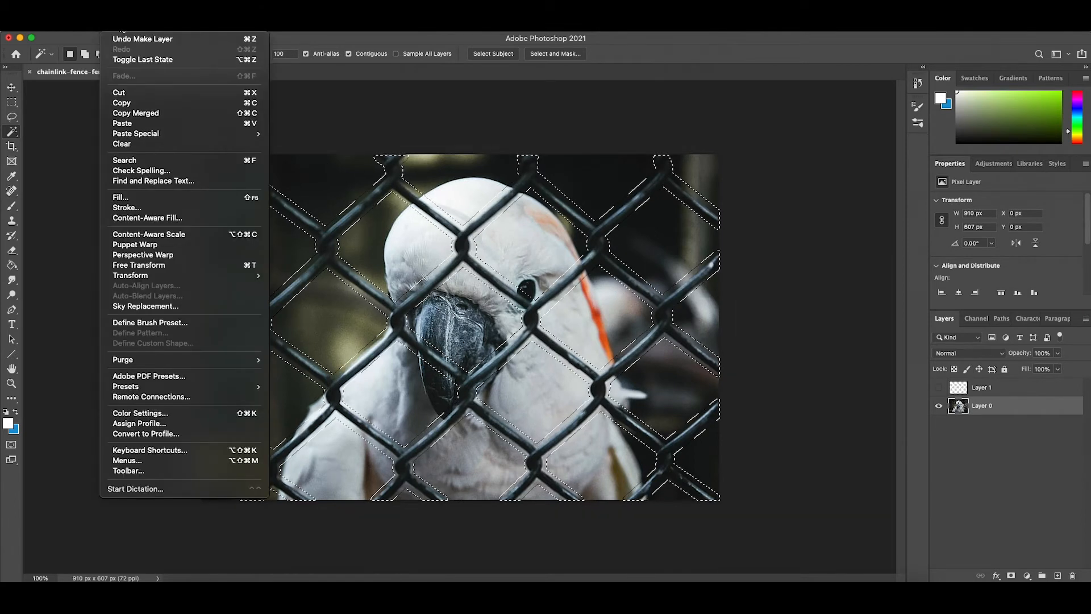
left_click(157, 216)
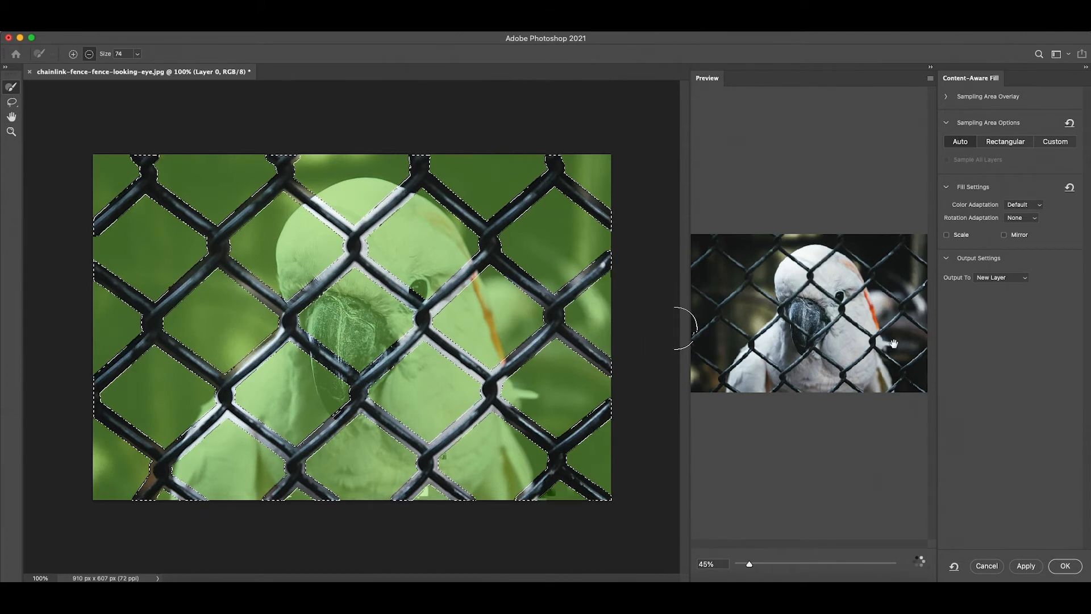
left_click(1012, 279)
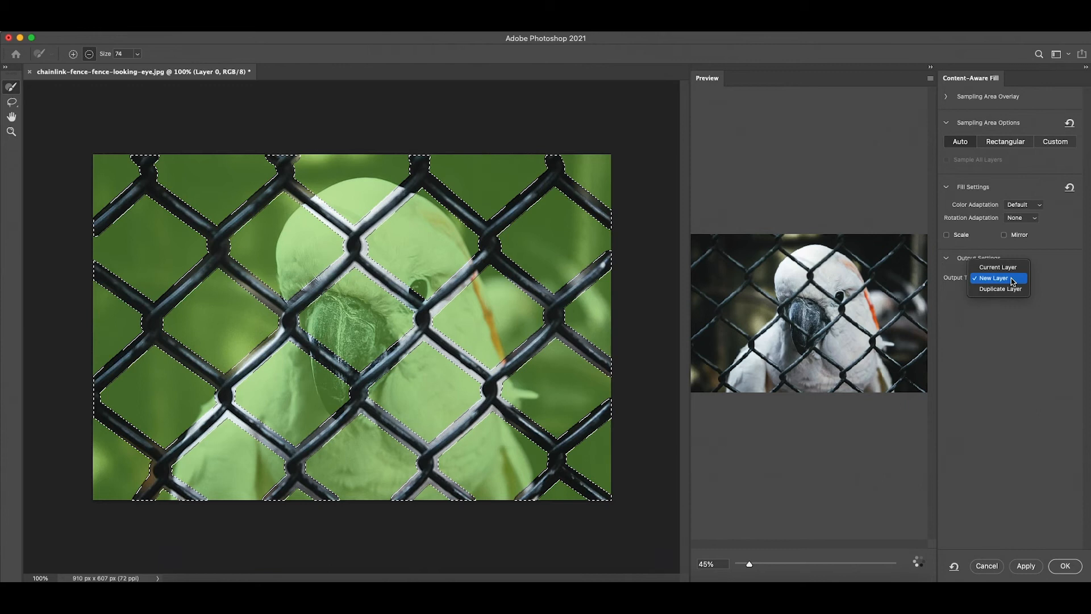
left_click(1012, 278)
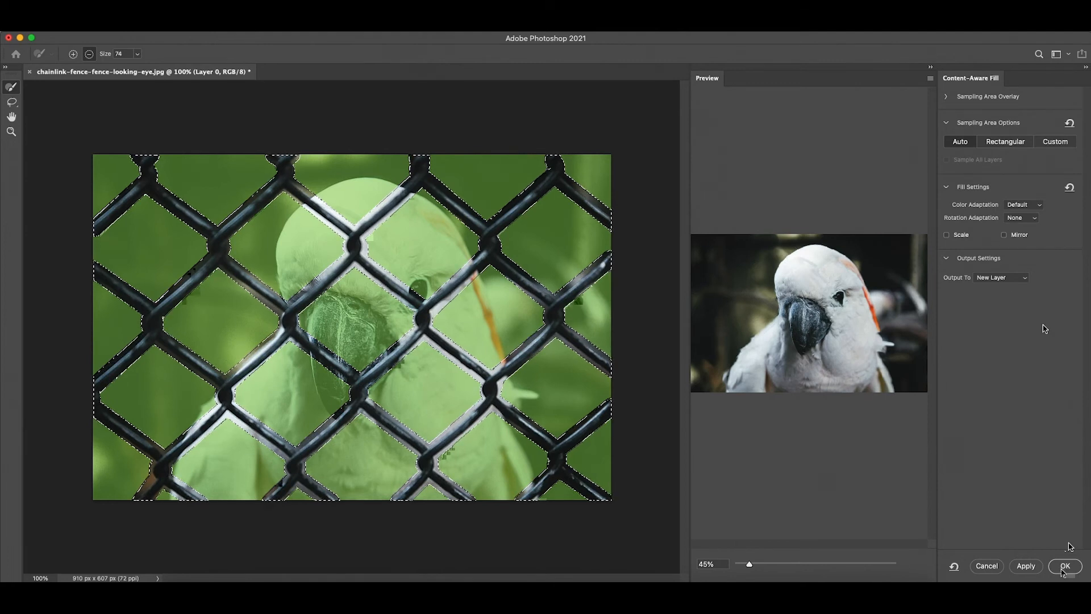
mouse_move(749, 563)
left_mouse_down()
mouse_move(805, 563)
mouse_move(757, 566)
left_mouse_up()
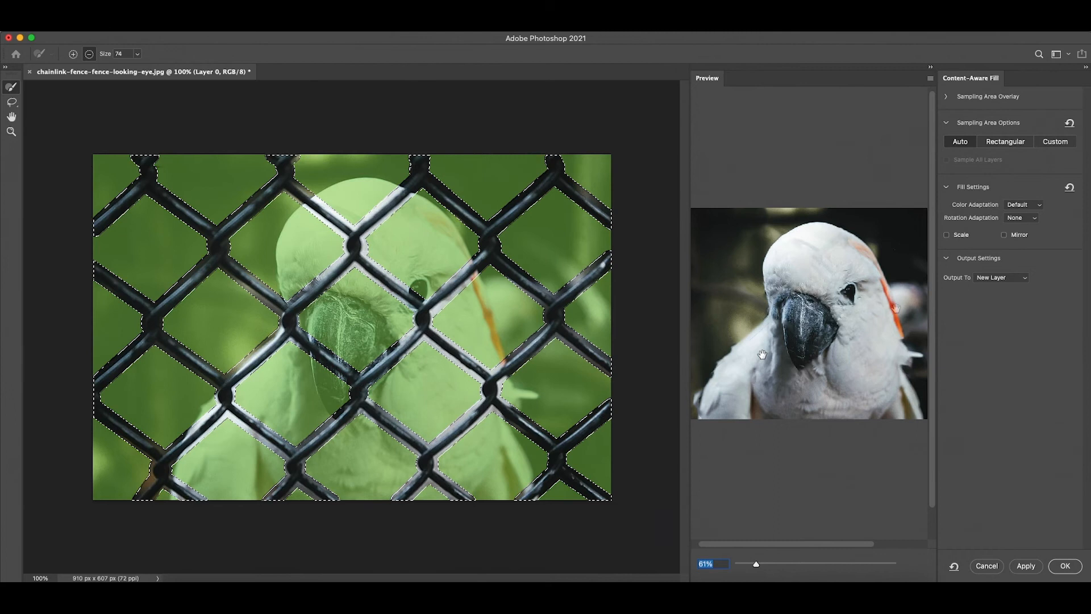
left_click(1064, 565)
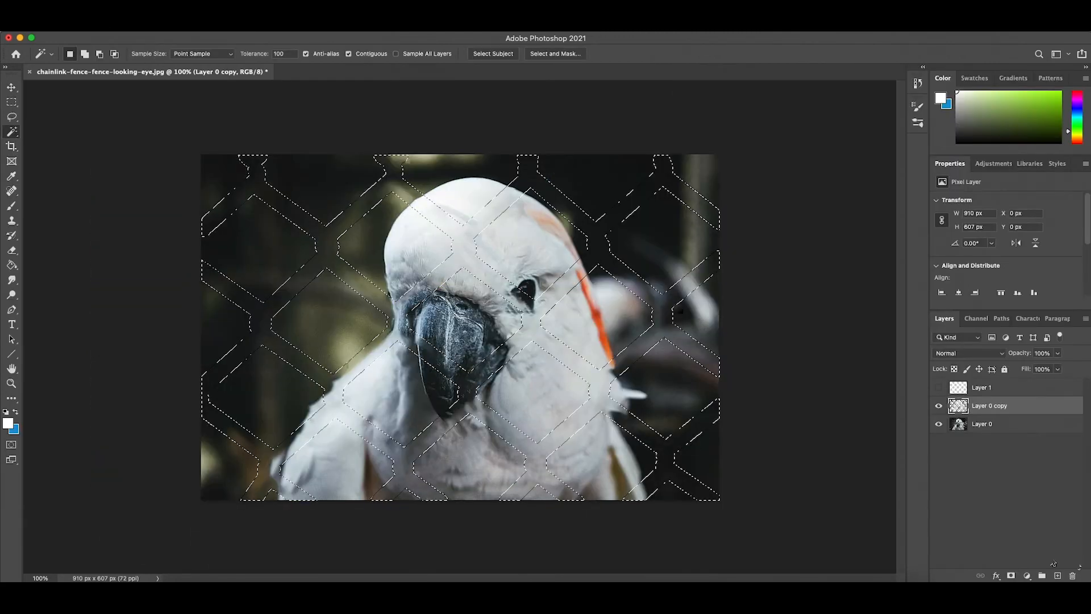
left_click(11, 102)
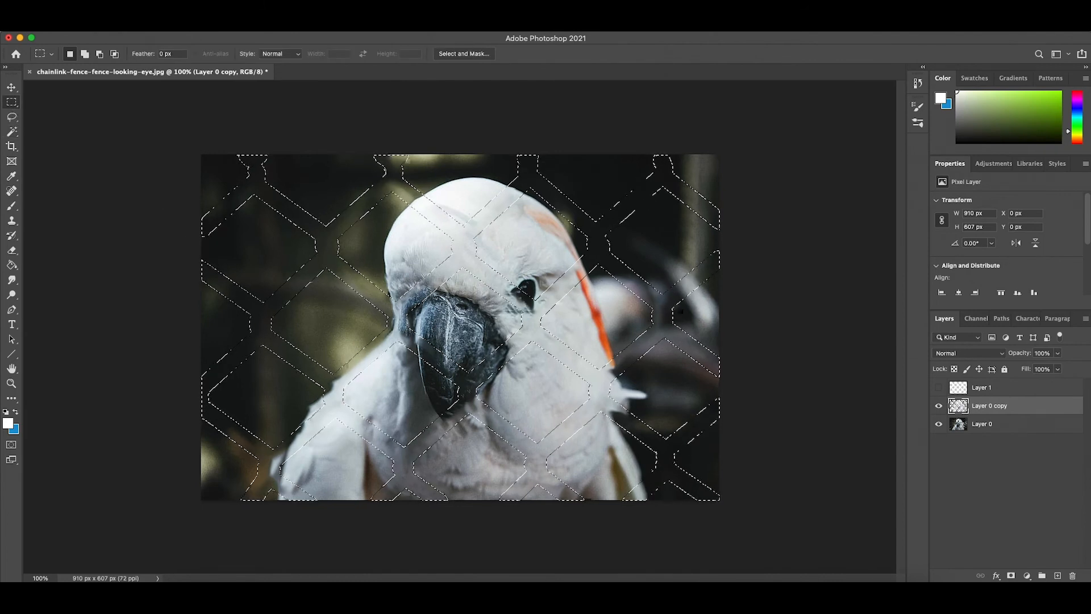
left_click(59, 160)
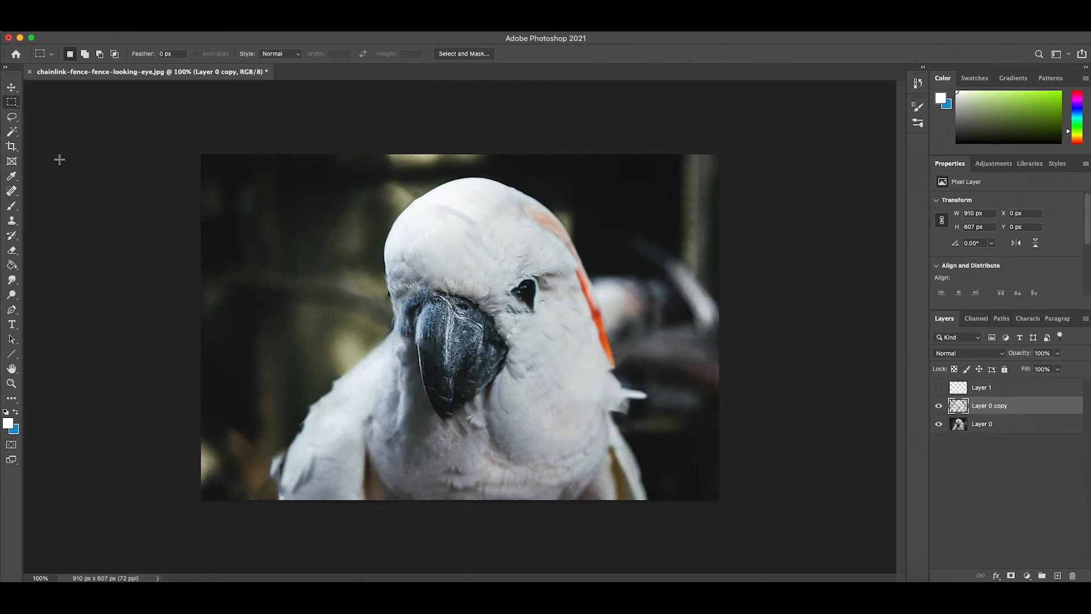
key("s")
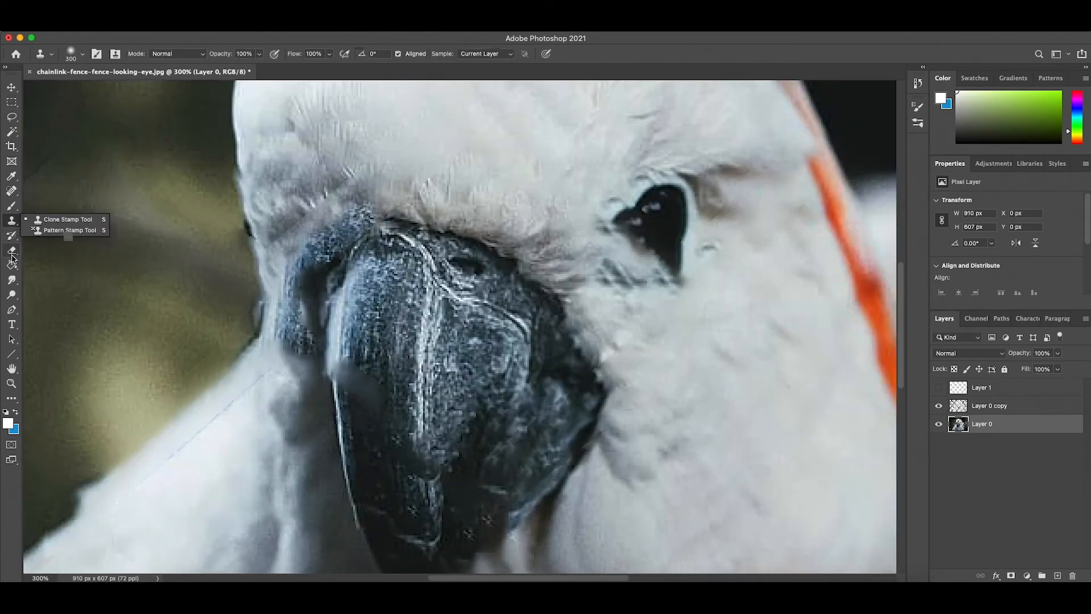
key("e")
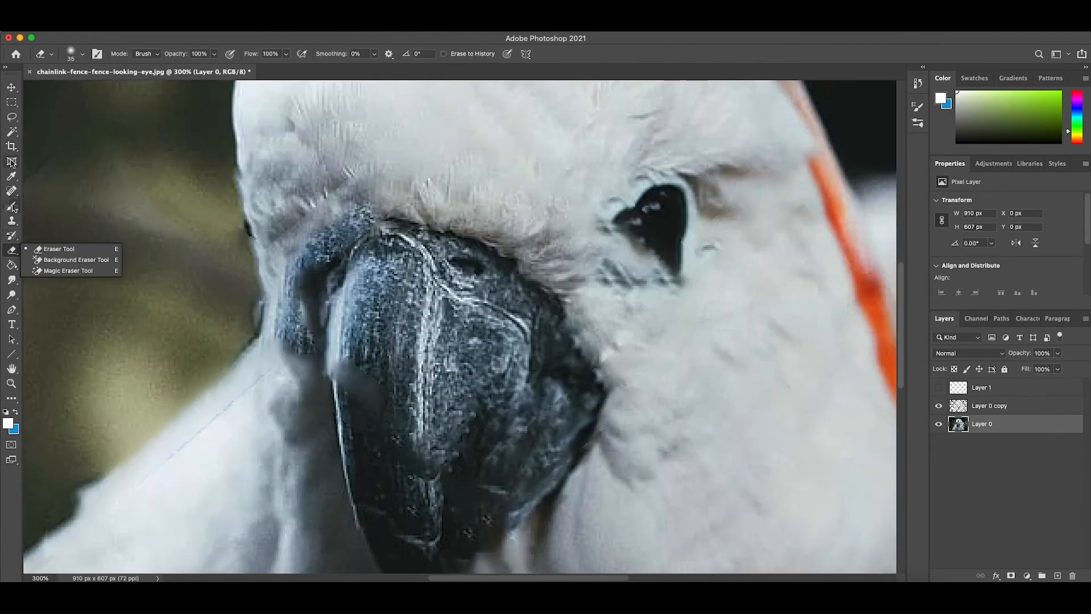
key("g")
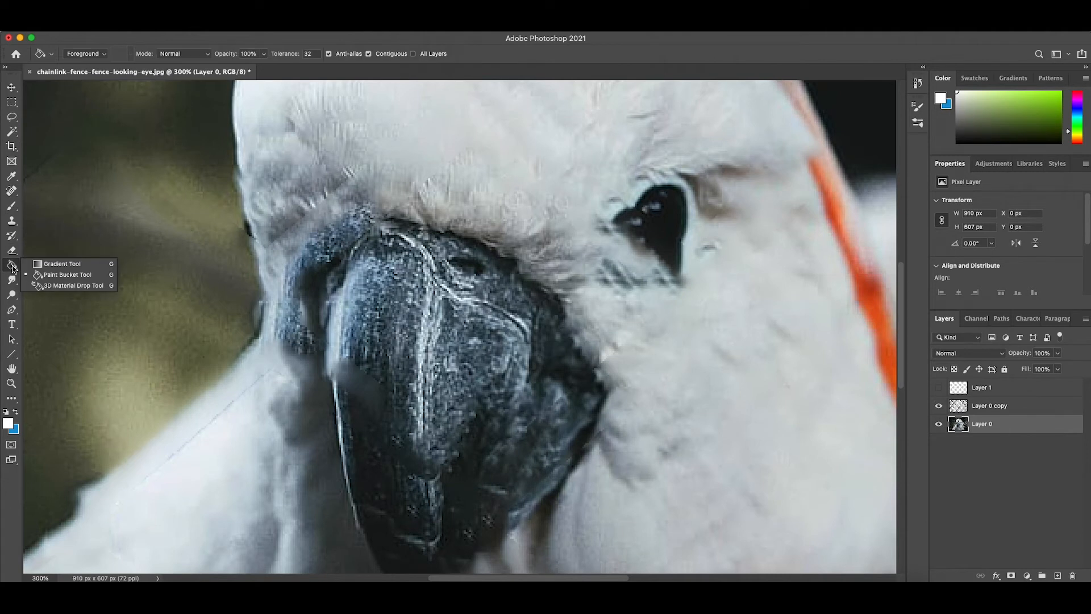
left_click(12, 223)
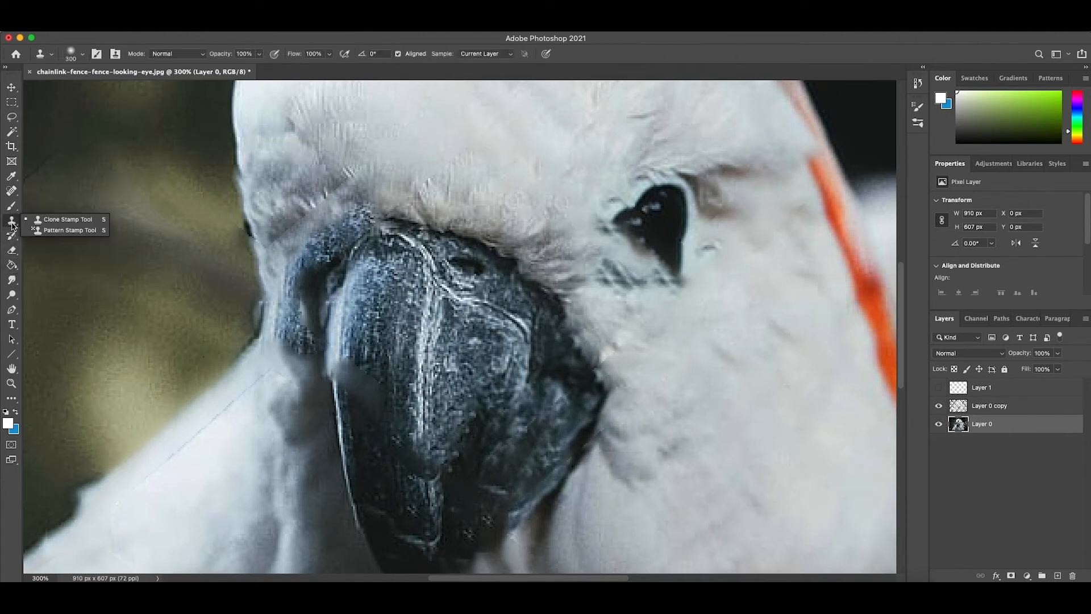
left_click(11, 241)
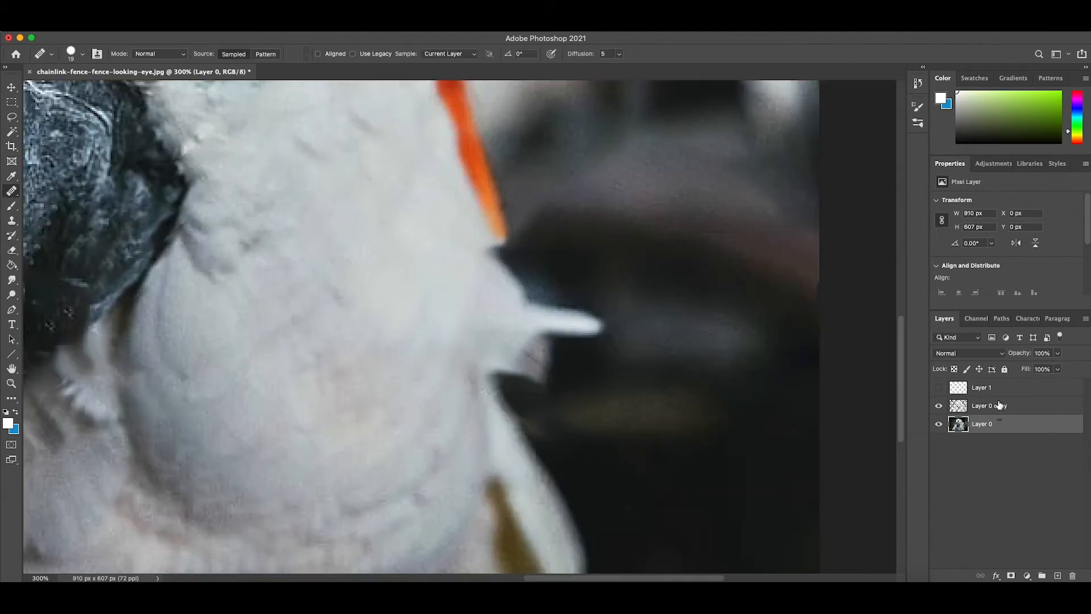
- Merge Layer 0 copy and Layer 0 into a single layer
left_click(1002, 406, "shift")
right_click(995, 420)
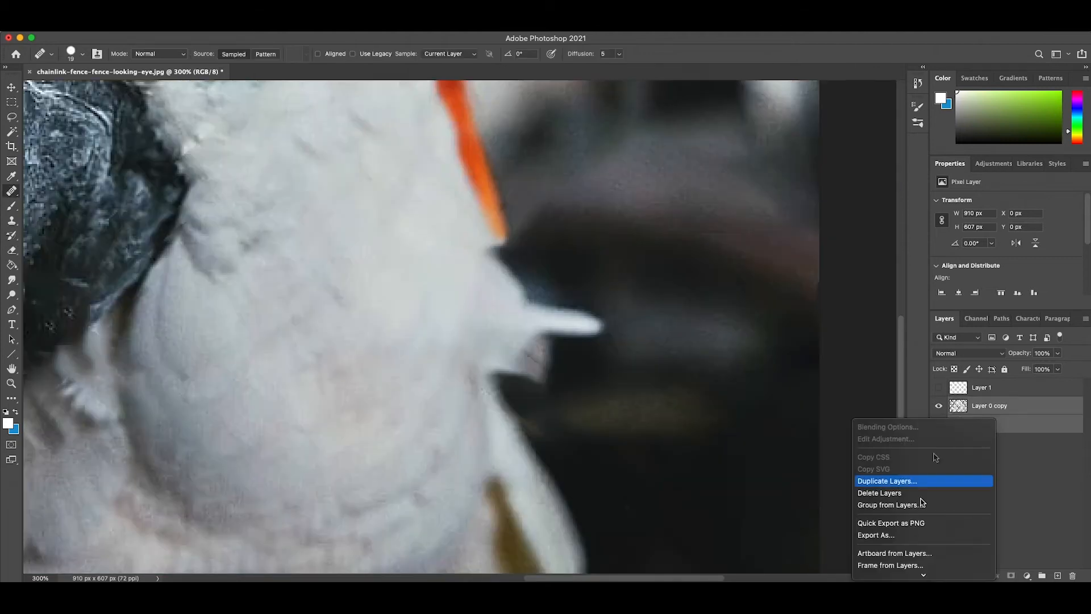
mouse_move(922, 574)
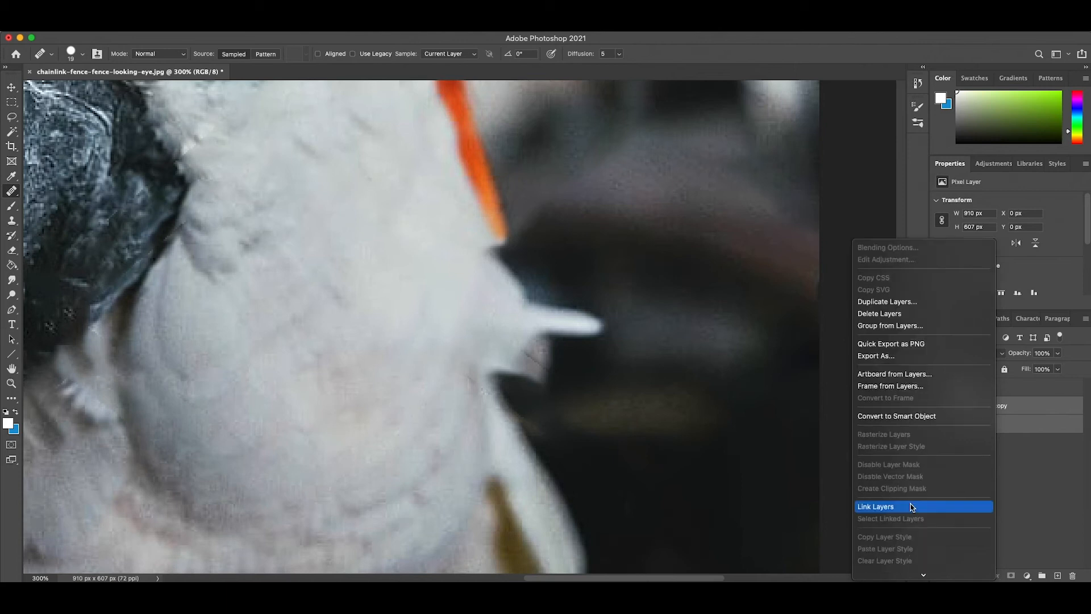
scroll(909, 546, "down", 3)
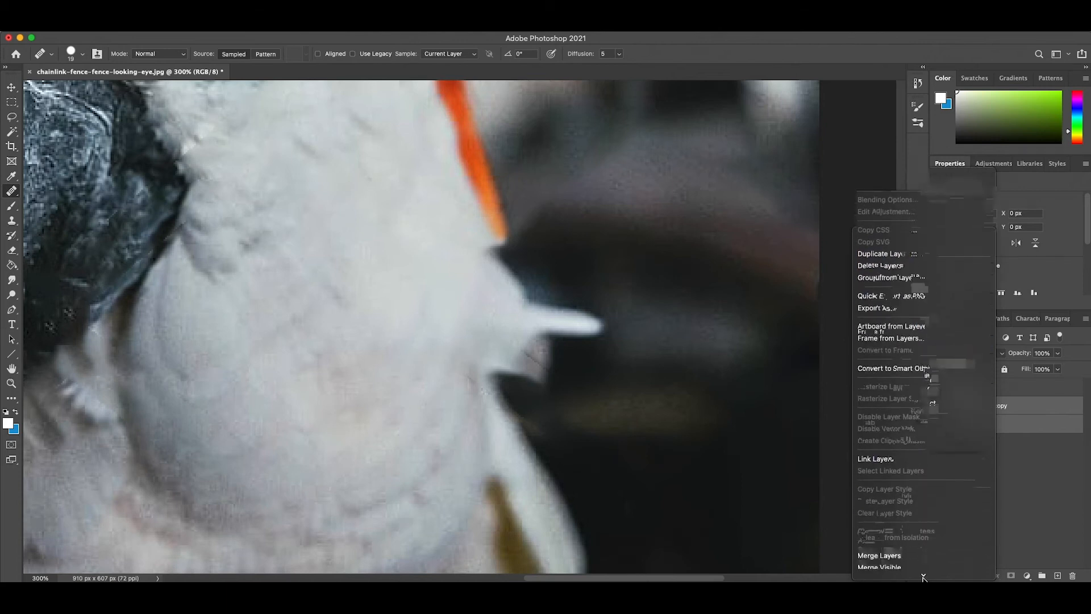
left_click(909, 513)
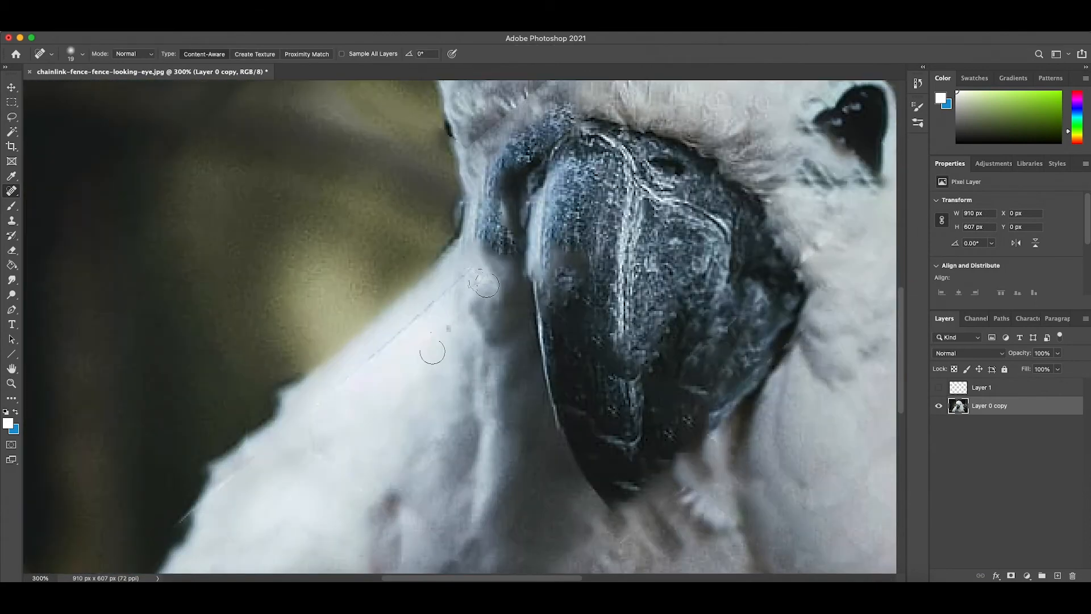
- Heal the leftover fence seam on the parrot's left shoulder and the dark remnants along the wing's outer edge with the Spot Healing Brush
mouse_move(466, 287)
left_mouse_down()
mouse_move(446, 297)
mouse_move(417, 365)
mouse_move(419, 345)
mouse_move(383, 366)
left_mouse_up()
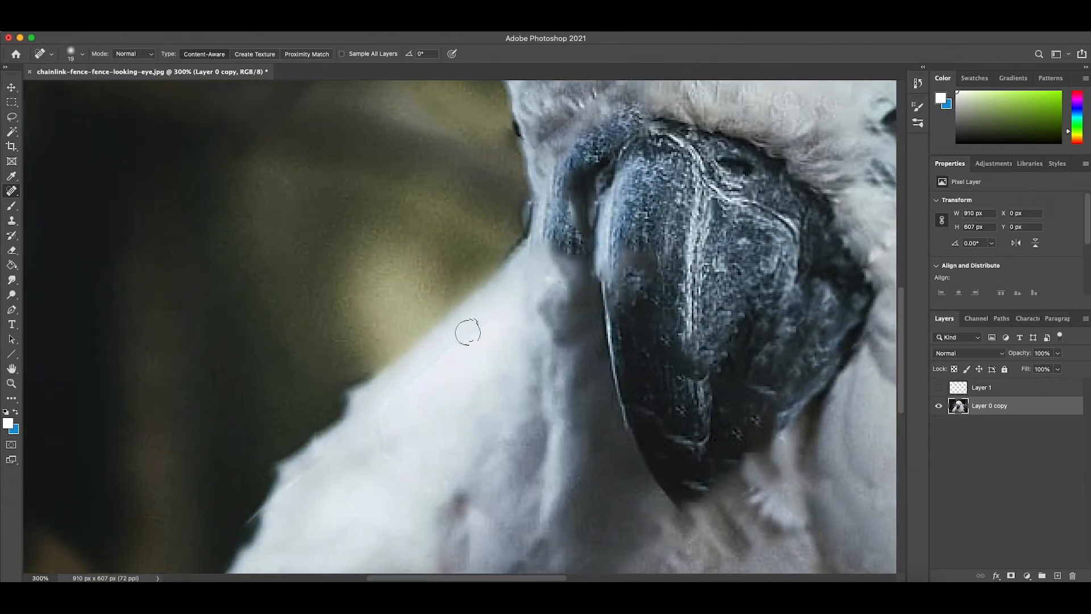
mouse_move(477, 329)
left_mouse_down()
mouse_move(407, 384)
mouse_move(397, 404)
left_mouse_up()
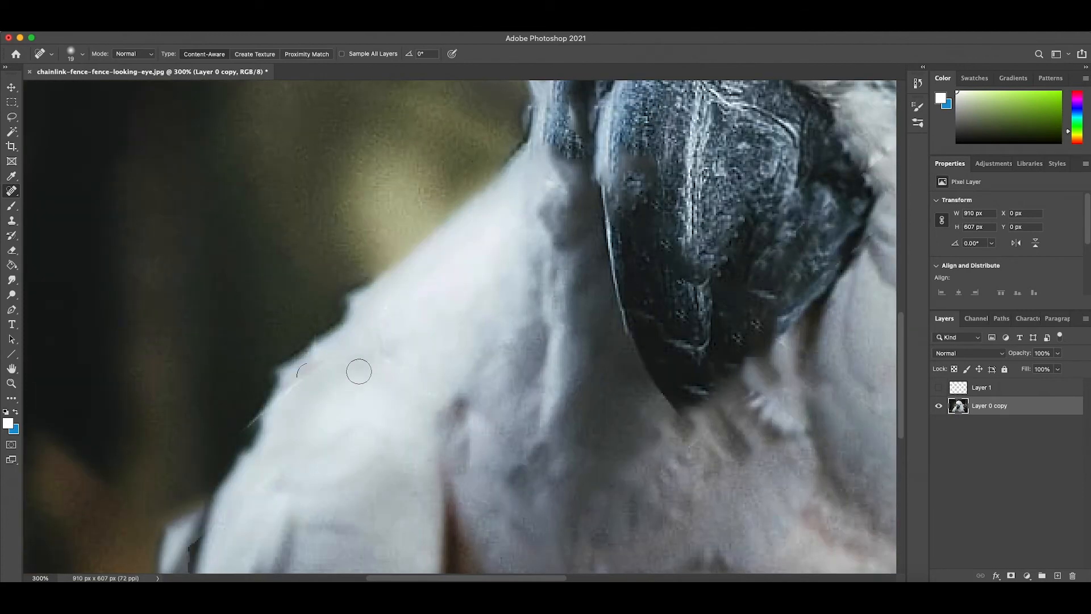
left_click_drag(304, 372, 289, 398)
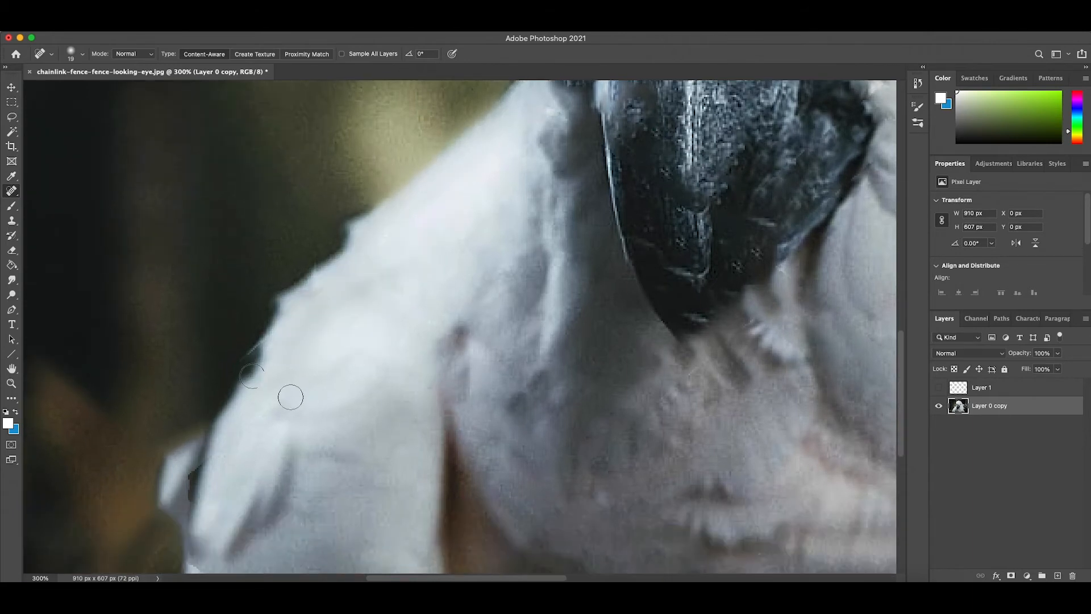
left_click_drag(246, 353, 257, 346)
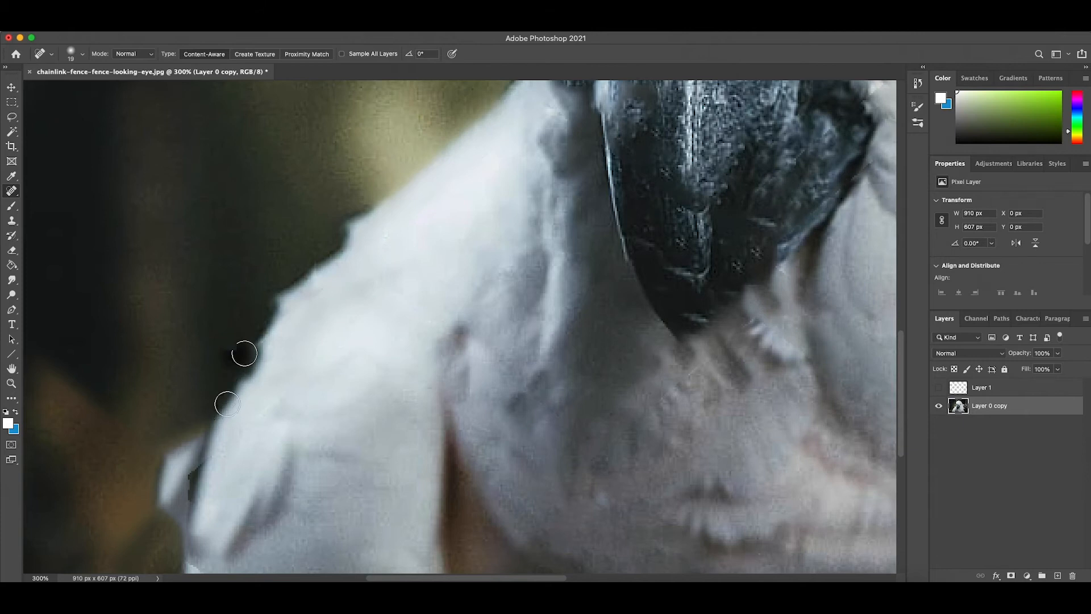
mouse_move(194, 484)
left_mouse_down()
mouse_move(198, 473)
mouse_move(194, 495)
left_mouse_up()
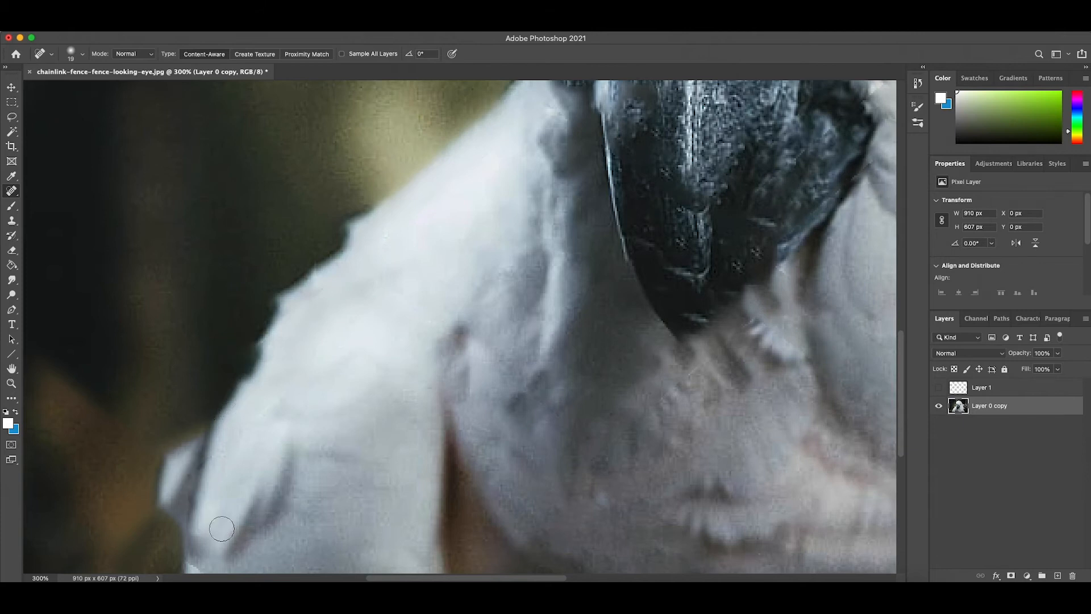
left_click(197, 470)
left_click_drag(197, 470, 207, 450)
- Heal the faint fence traces in the dark background to the left of the parrot's head with the Spot Healing Brush
scroll(363, 504, "down", 10)
scroll(362, 504, "right", 5)
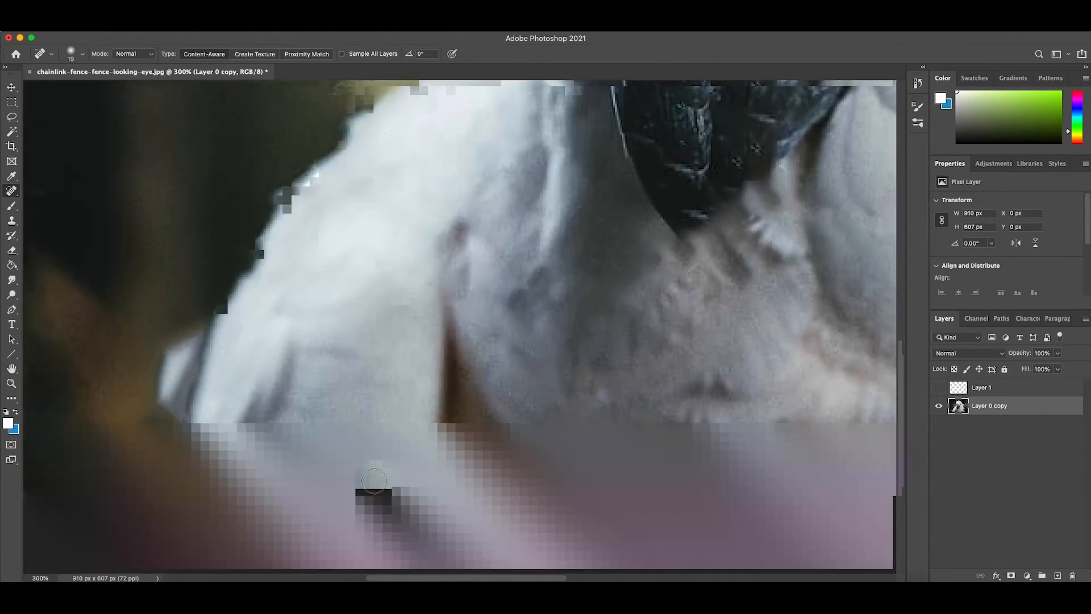
scroll(372, 482, "up", 5)
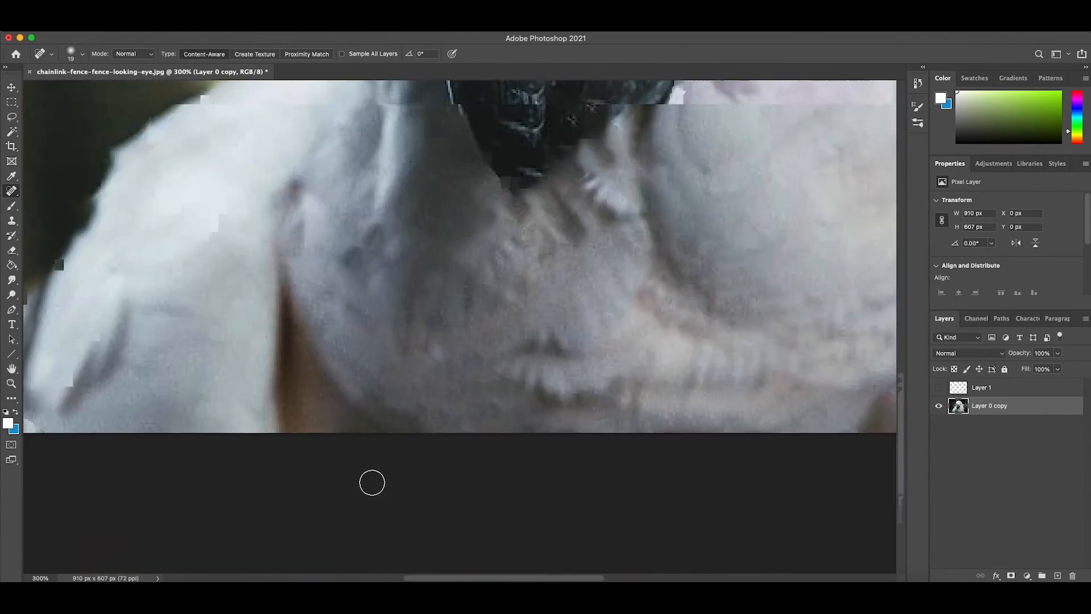
key("super+minus")
key("super+minus")
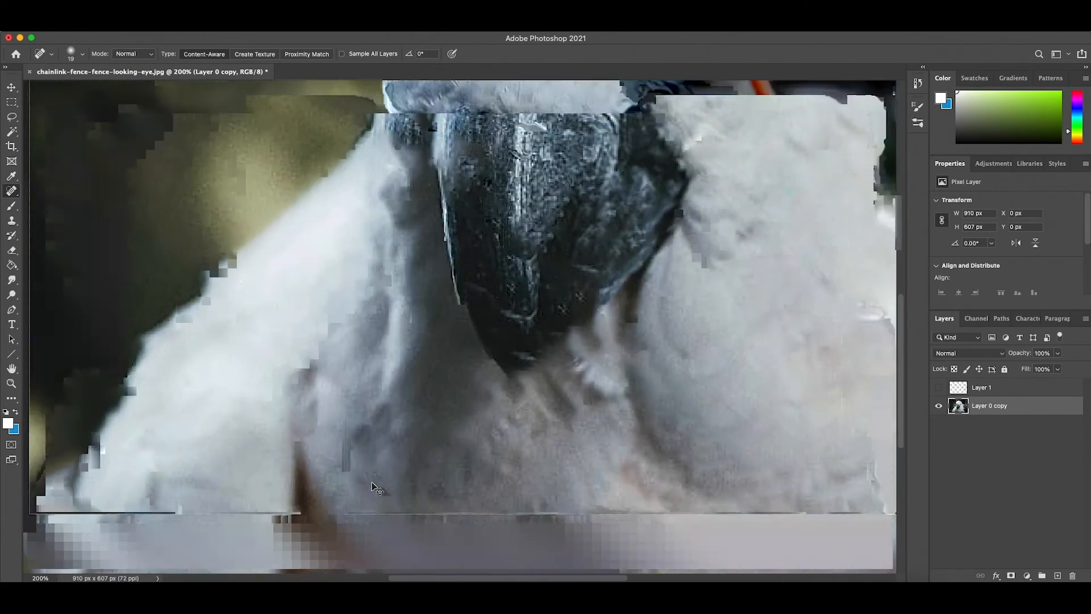
key("super+plus")
key("super+plus")
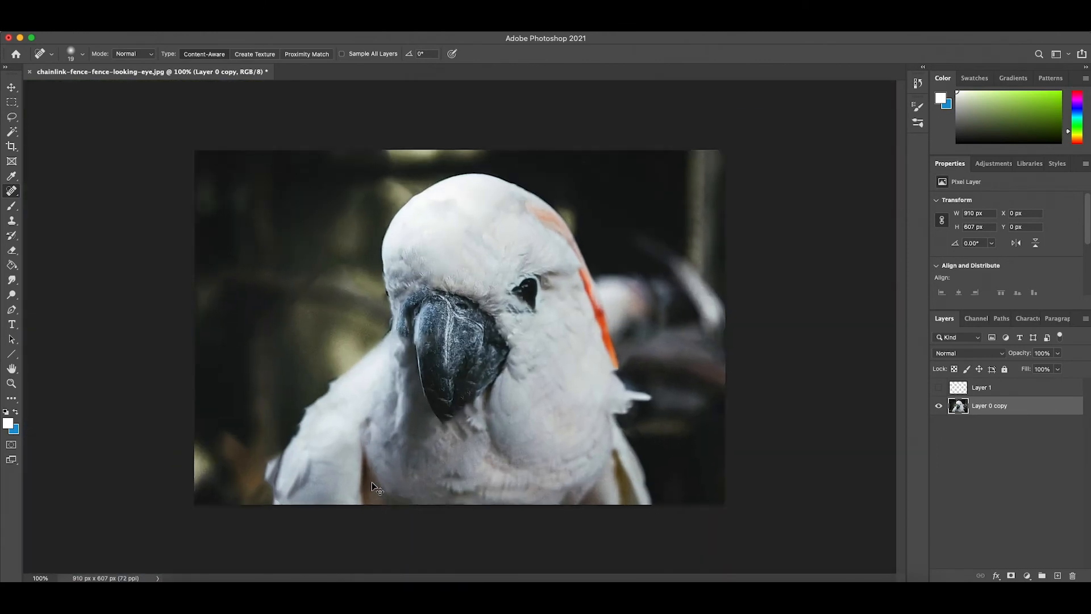
scroll(372, 482, "left", 10)
scroll(372, 482, "up", 3)
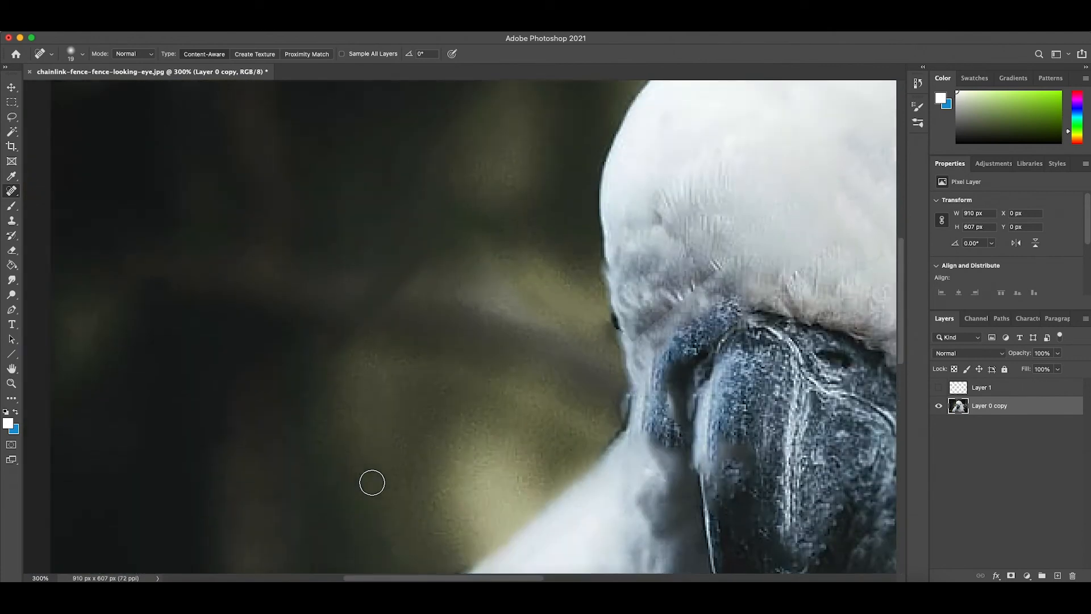
scroll(406, 331, "up", 1)
mouse_move(427, 237)
left_mouse_down()
mouse_move(427, 325)
mouse_move(417, 293)
mouse_move(399, 330)
left_mouse_up()
left_click_drag(425, 225, 448, 169)
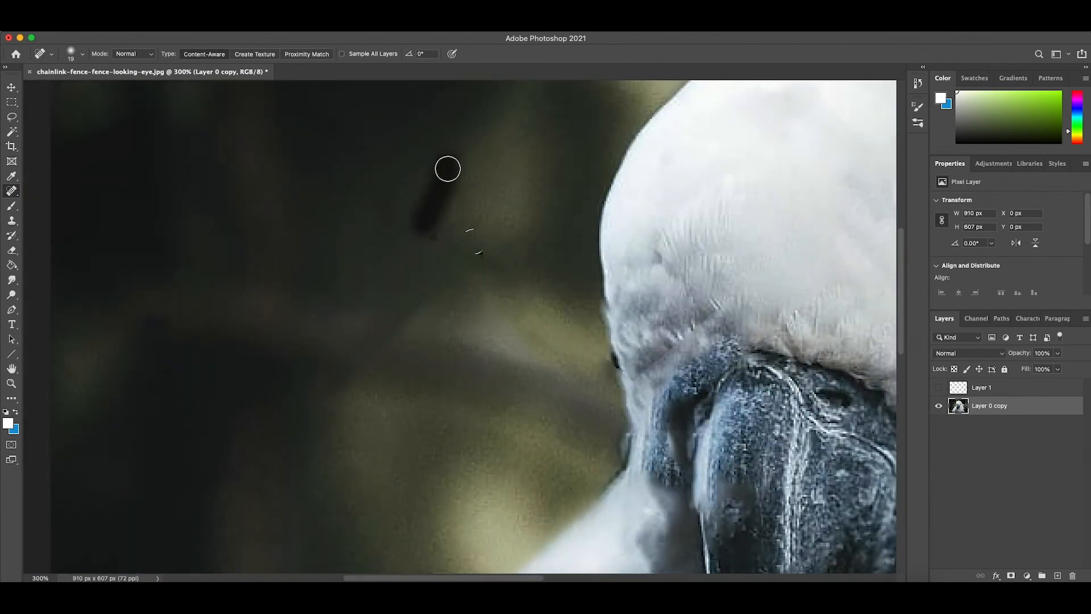
- Examine the retouched shoulder, beak and whole photo for remaining fence traces
scroll(464, 397, "down", 5)
scroll(464, 397, "left", 3)
scroll(464, 398, "left", 2)
scroll(465, 398, "down", 10)
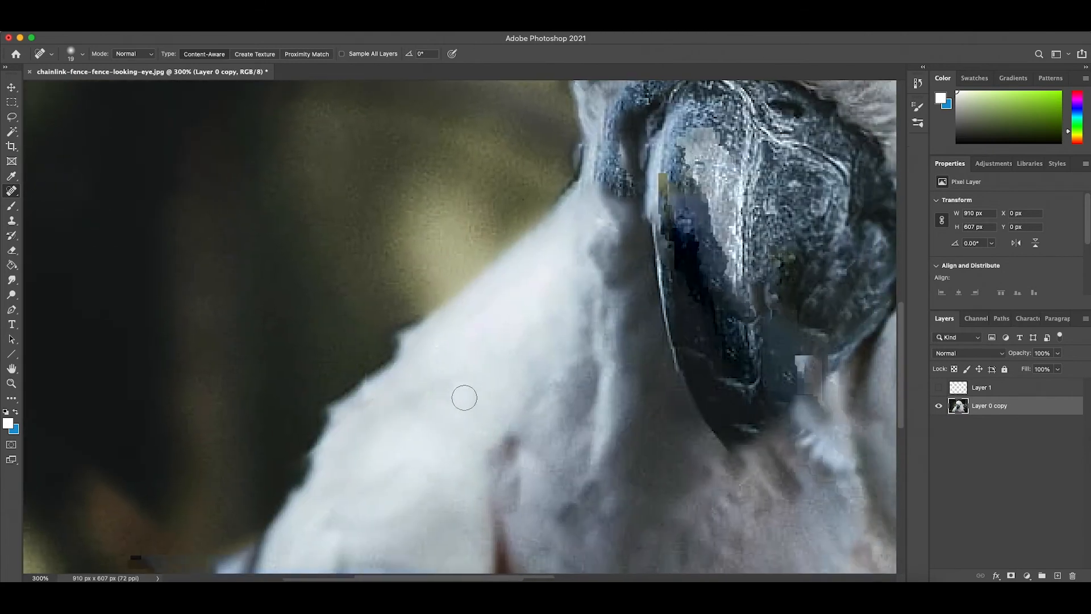
key("super+minus")
key("super+minus")
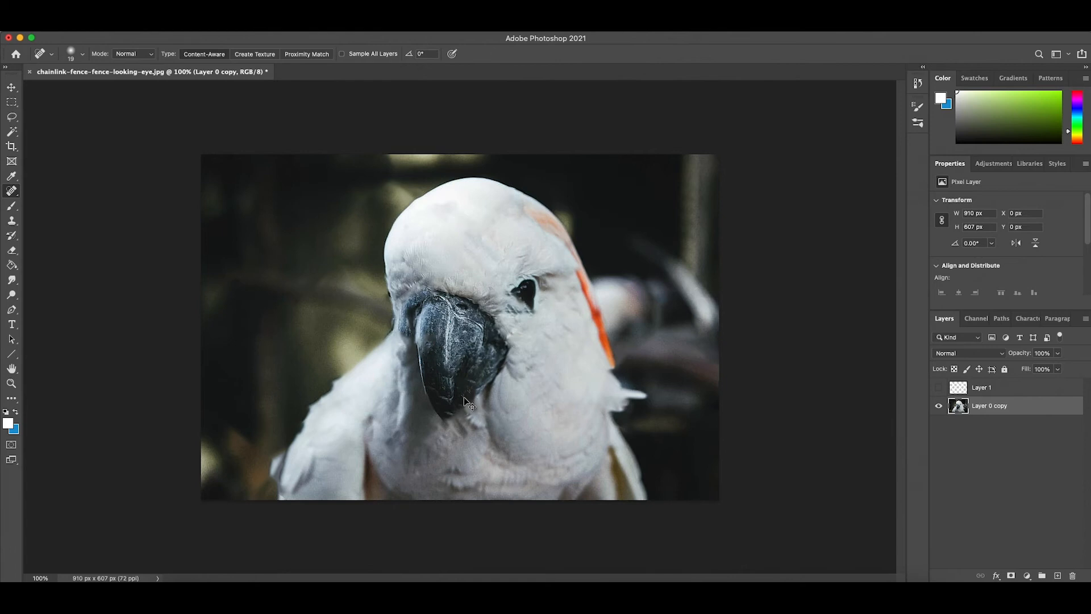
key("super+minus")
key("super+plus")
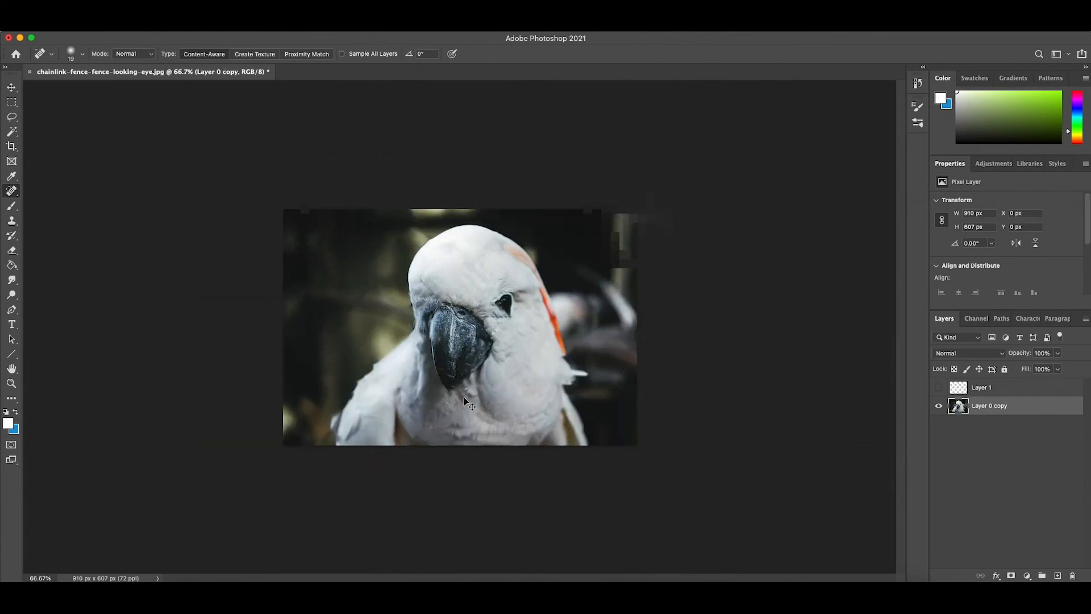
- Open the merged parrot layer in the Camera Raw Filter and expand its Basic adjustments
left_click(11, 87)
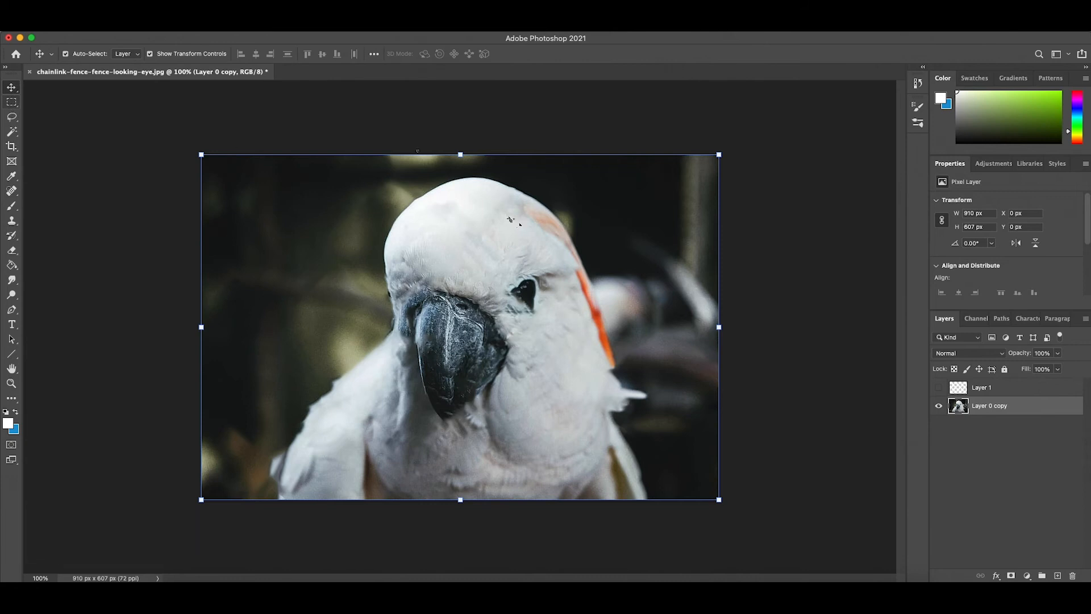
left_click(142, 31)
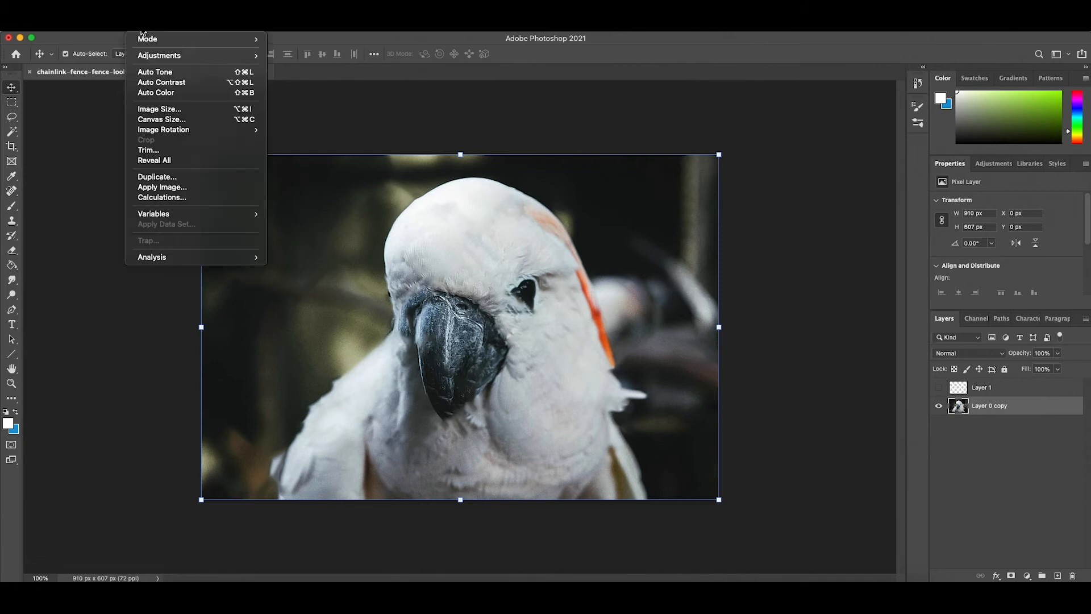
mouse_move(173, 31)
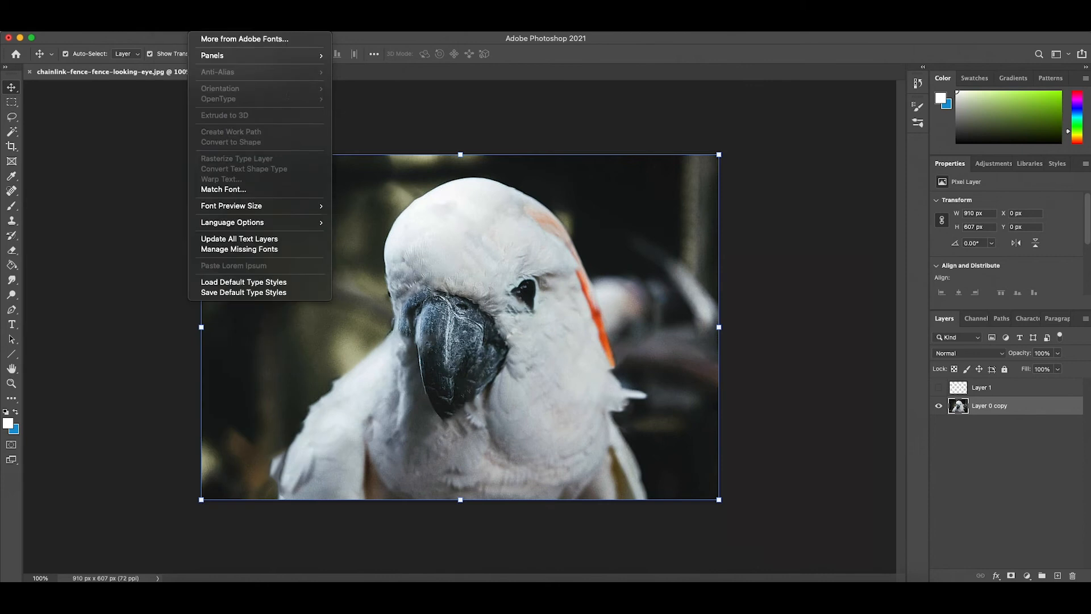
mouse_move(227, 31)
mouse_move(261, 31)
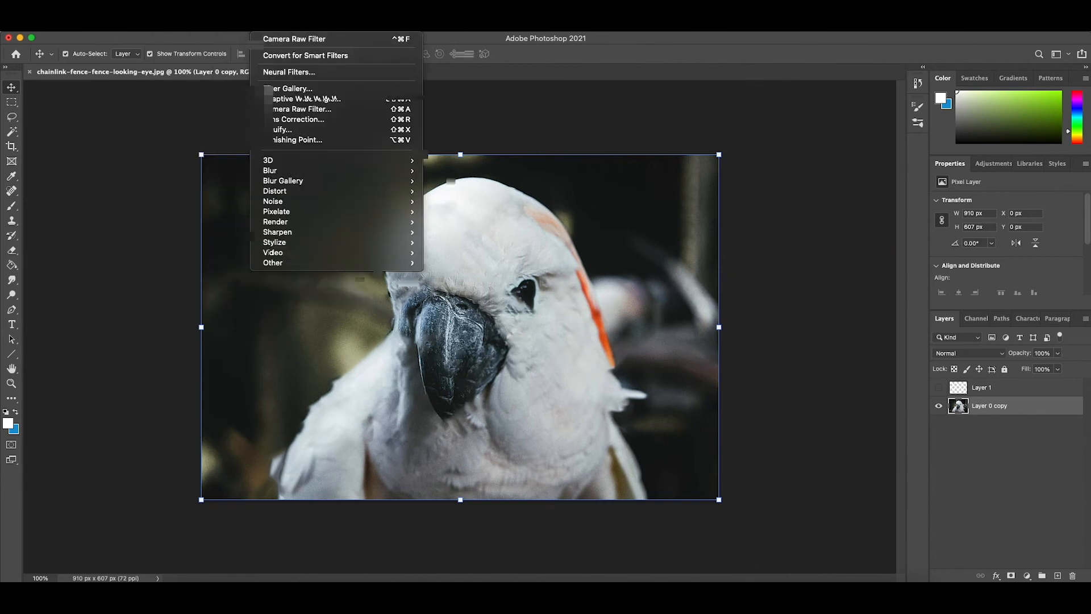
left_click(278, 106)
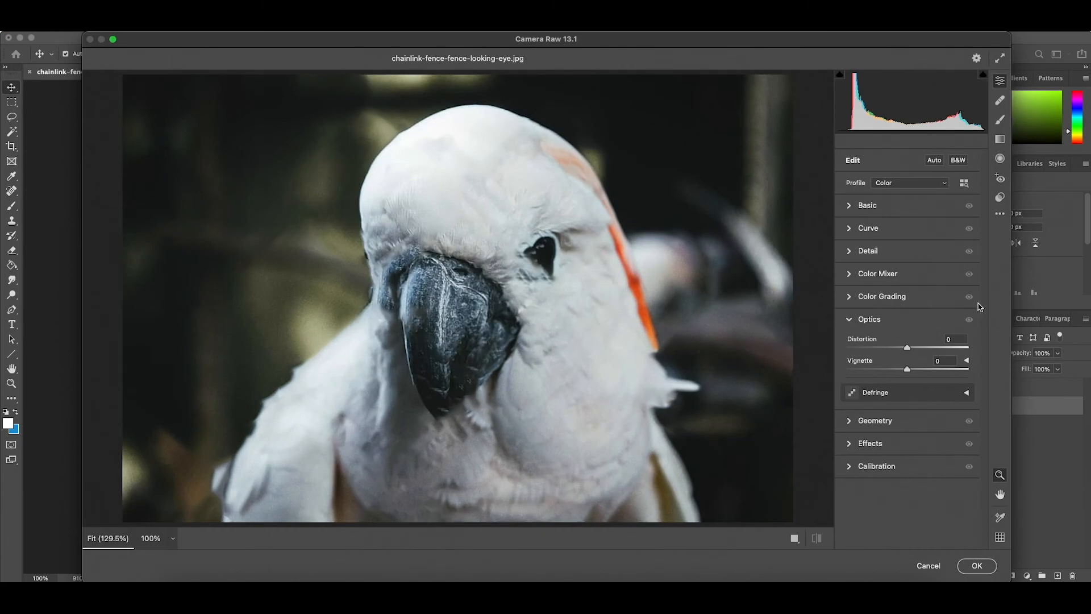
left_click(875, 206)
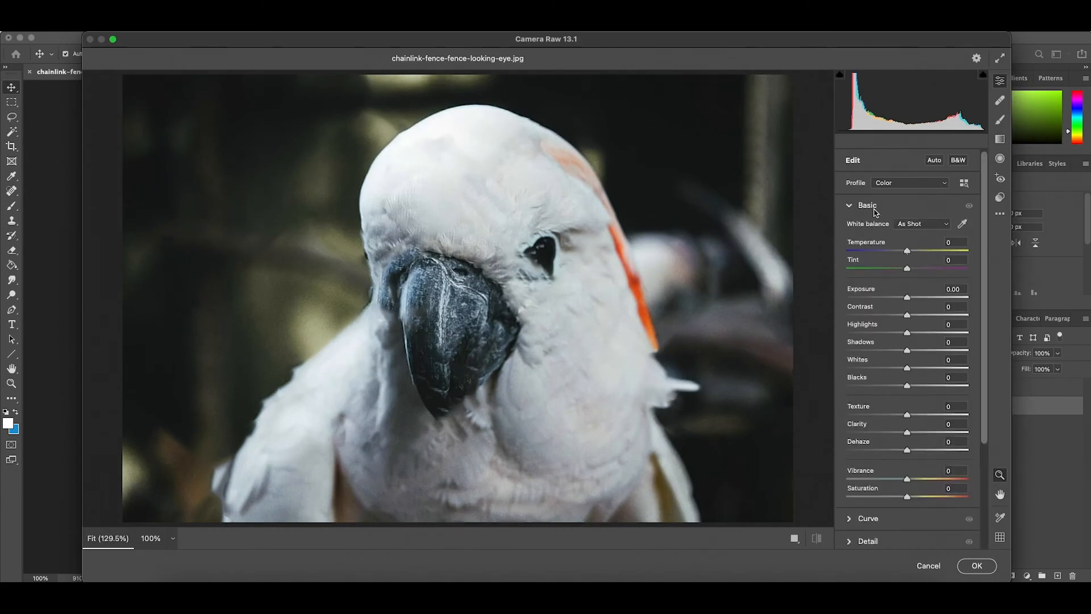
- Set Temperature to +2, raise Exposure slightly, and set Contrast +10, Highlights +5, Shadows -22 and Whites +50 for the parrot photo
left_click_drag(911, 257, 911, 256)
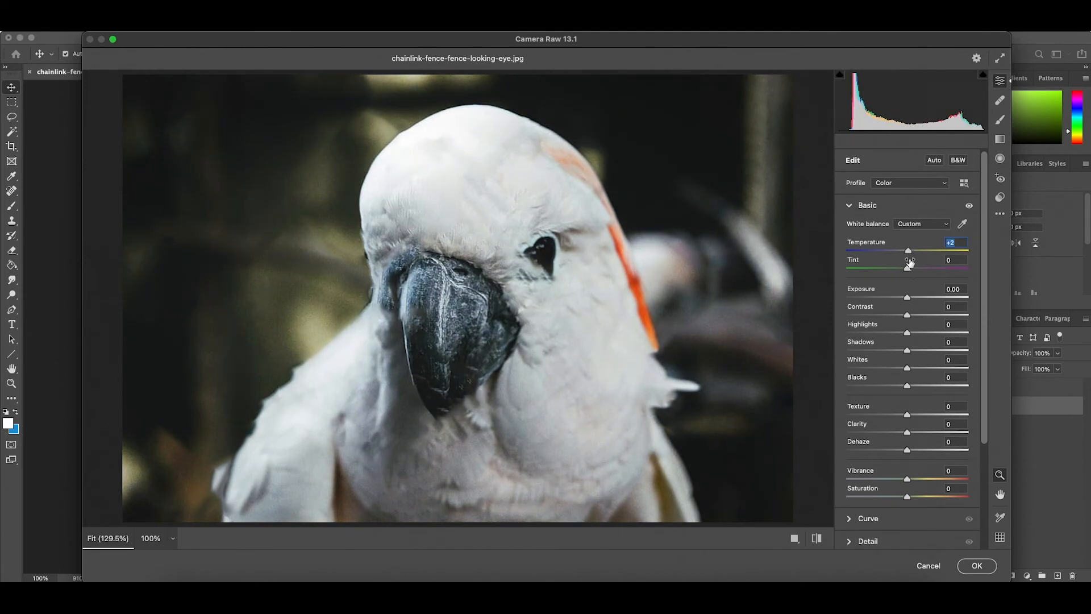
left_click_drag(909, 300, 910, 334)
left_click_drag(907, 352, 894, 353)
left_click_drag(908, 369, 938, 371)
- Set Blacks to -13, Texture +30, Vibrance +21 and Saturation +4, and apply the Camera Raw adjustments to the layer
scroll(904, 389, "down", 1)
left_click_drag(907, 387, 923, 383)
scroll(914, 389, "down", 1)
mouse_move(907, 394)
left_mouse_down()
mouse_move(879, 396)
mouse_move(906, 395)
left_mouse_up()
scroll(906, 398, "down", 1)
mouse_move(907, 405)
left_mouse_down()
mouse_move(837, 411)
mouse_move(919, 393)
mouse_move(909, 396)
left_mouse_up()
double_click(908, 387)
scroll(908, 396, "down", 2)
scroll(911, 398, "down", 1)
scroll(910, 409, "down", 2)
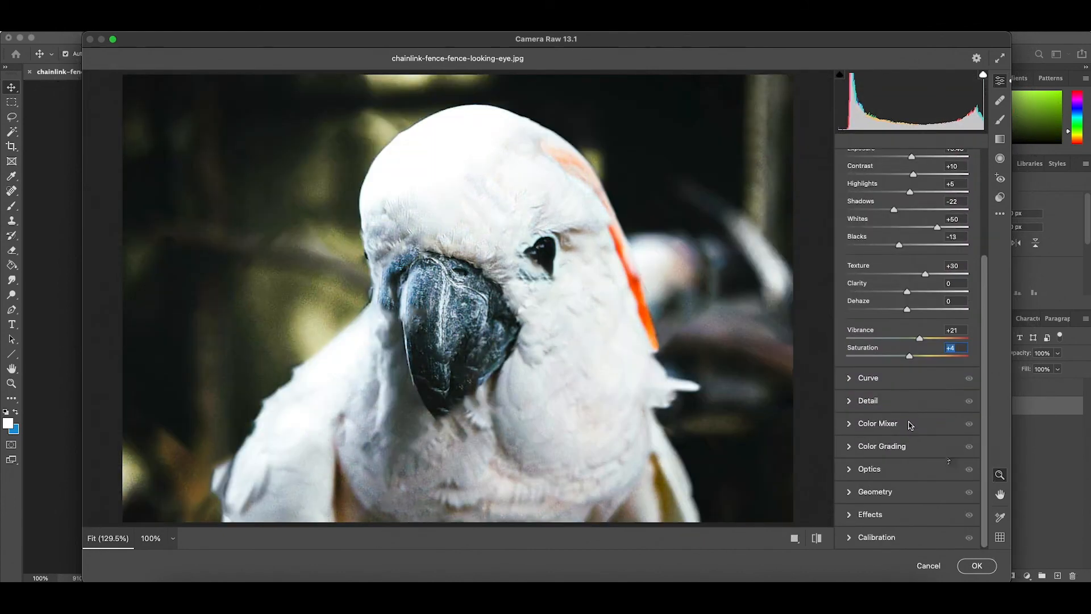
left_click(976, 566)
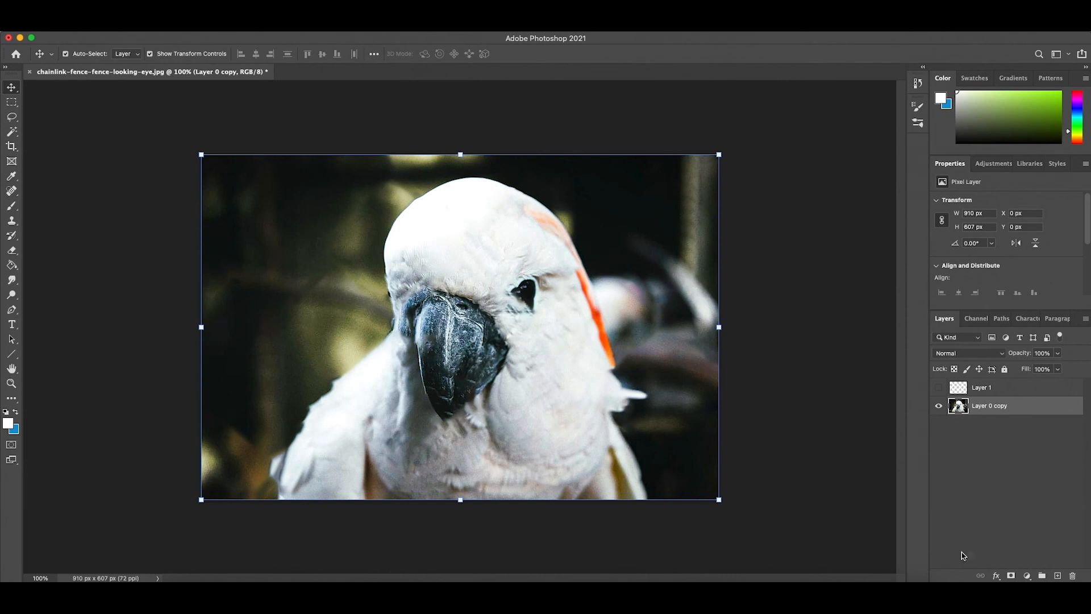
- Place the original chainlink-fence-fence-looking-eye photo at full size as a new layer and move it beneath Layer 0 copy
left_click(988, 486)
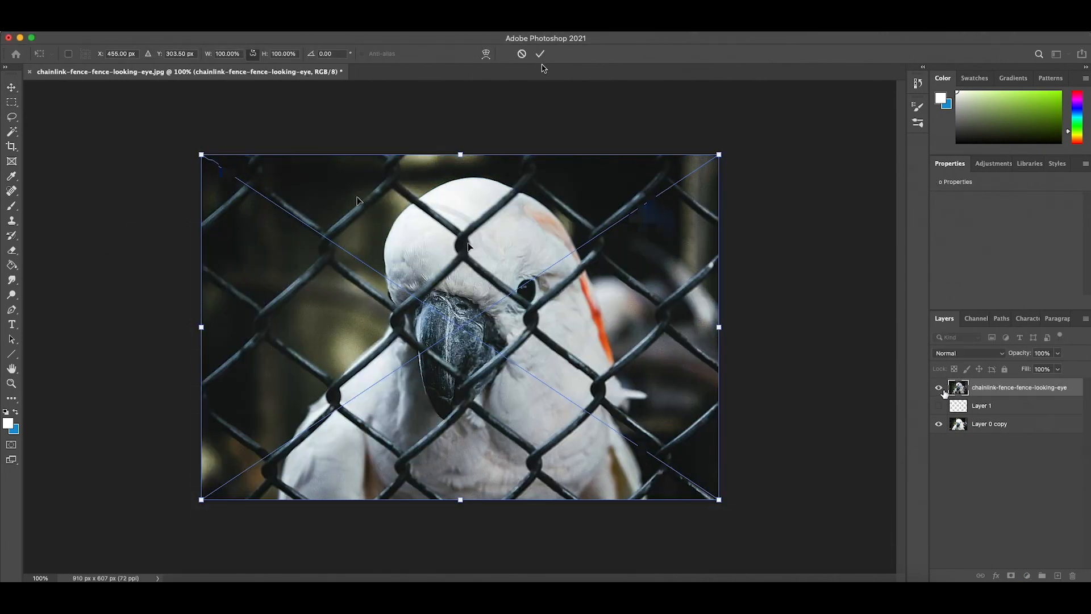
left_click(539, 54)
left_click_drag(940, 390, 991, 433)
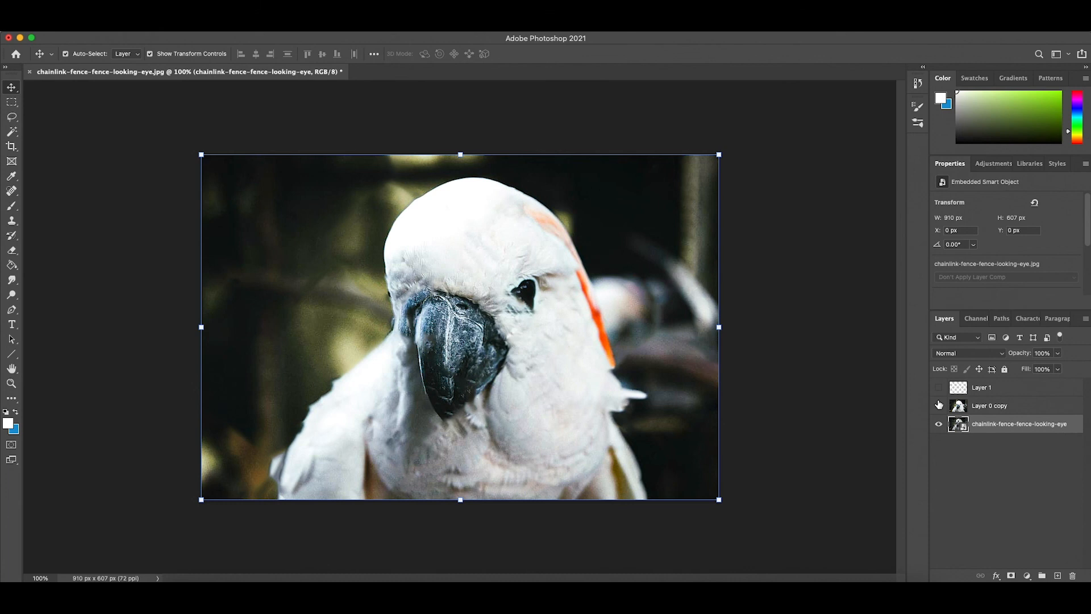
- Compare the edited parrot with the original fenced photo by toggling the visibility of Layer 0 copy, leaving it shown and all layers deselected
left_click(938, 404)
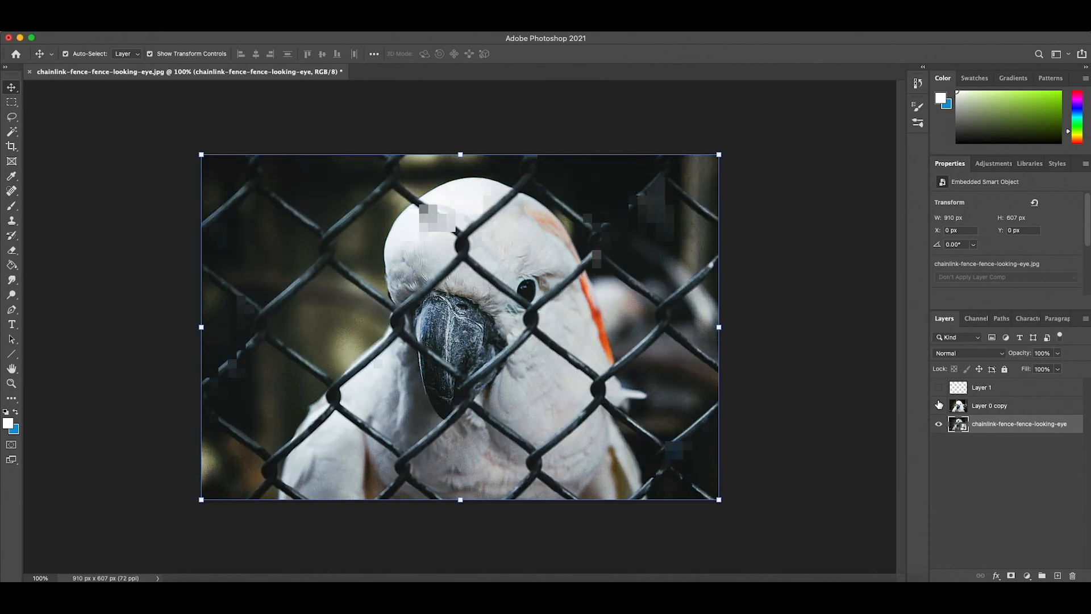
left_click(938, 404)
left_click(938, 405)
left_click(939, 405)
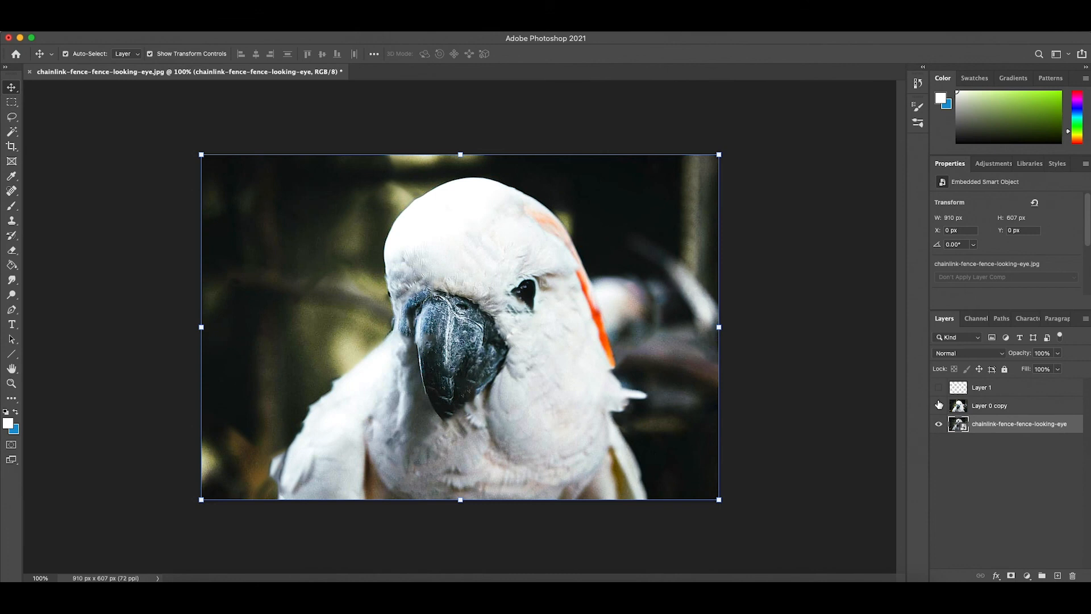
left_click(939, 405)
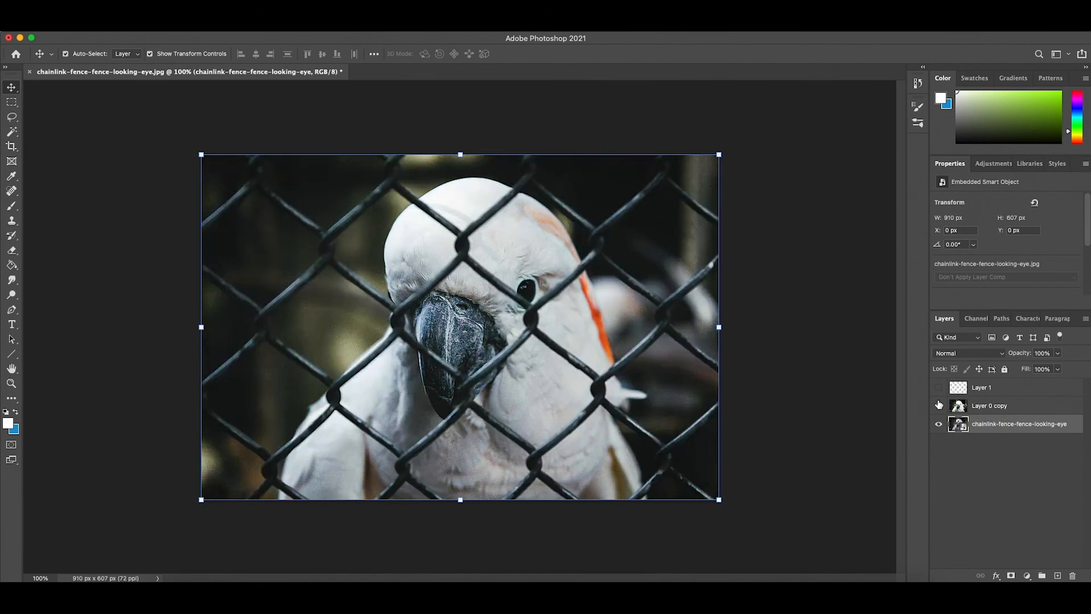
left_click(938, 405)
left_click(872, 424)
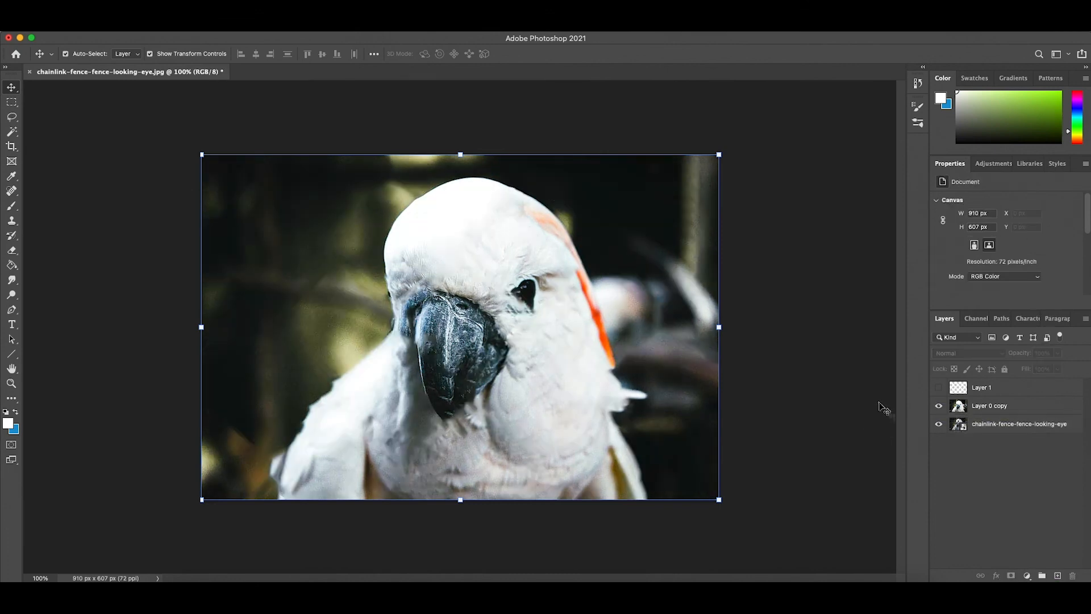